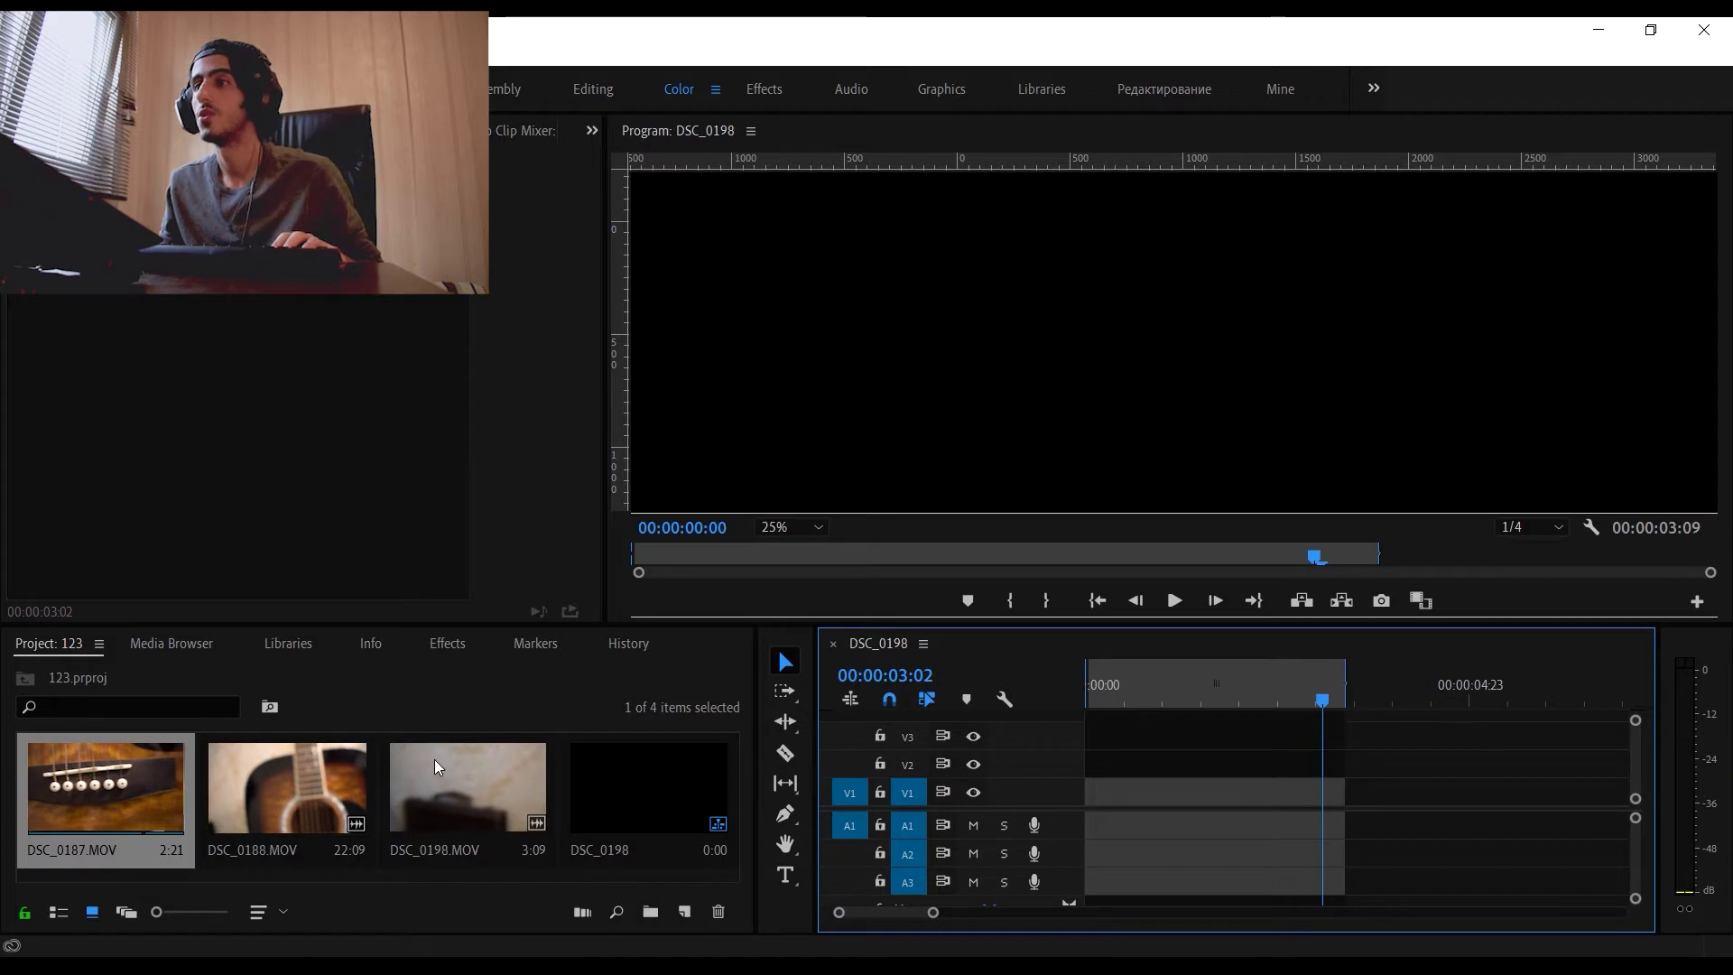
Preview DSC_0198.MOV in the Source monitor and place its video on track V1.
double_click(463, 805)
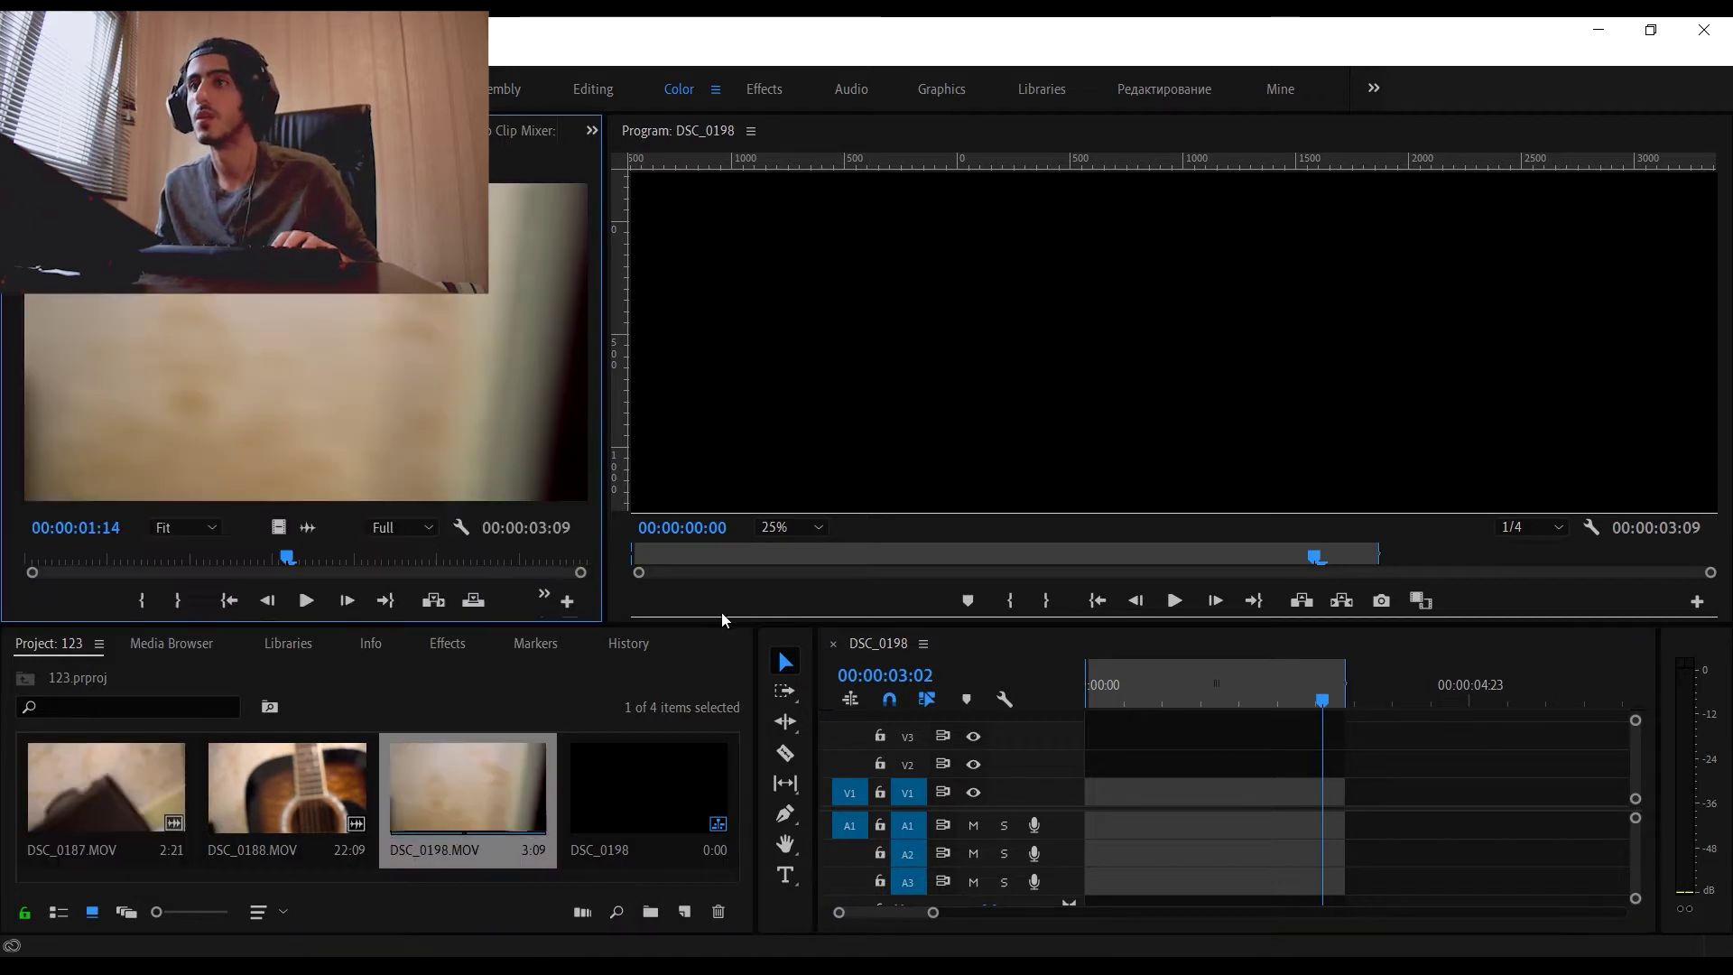
left_click(224, 560)
left_click_drag(192, 563, 236, 565)
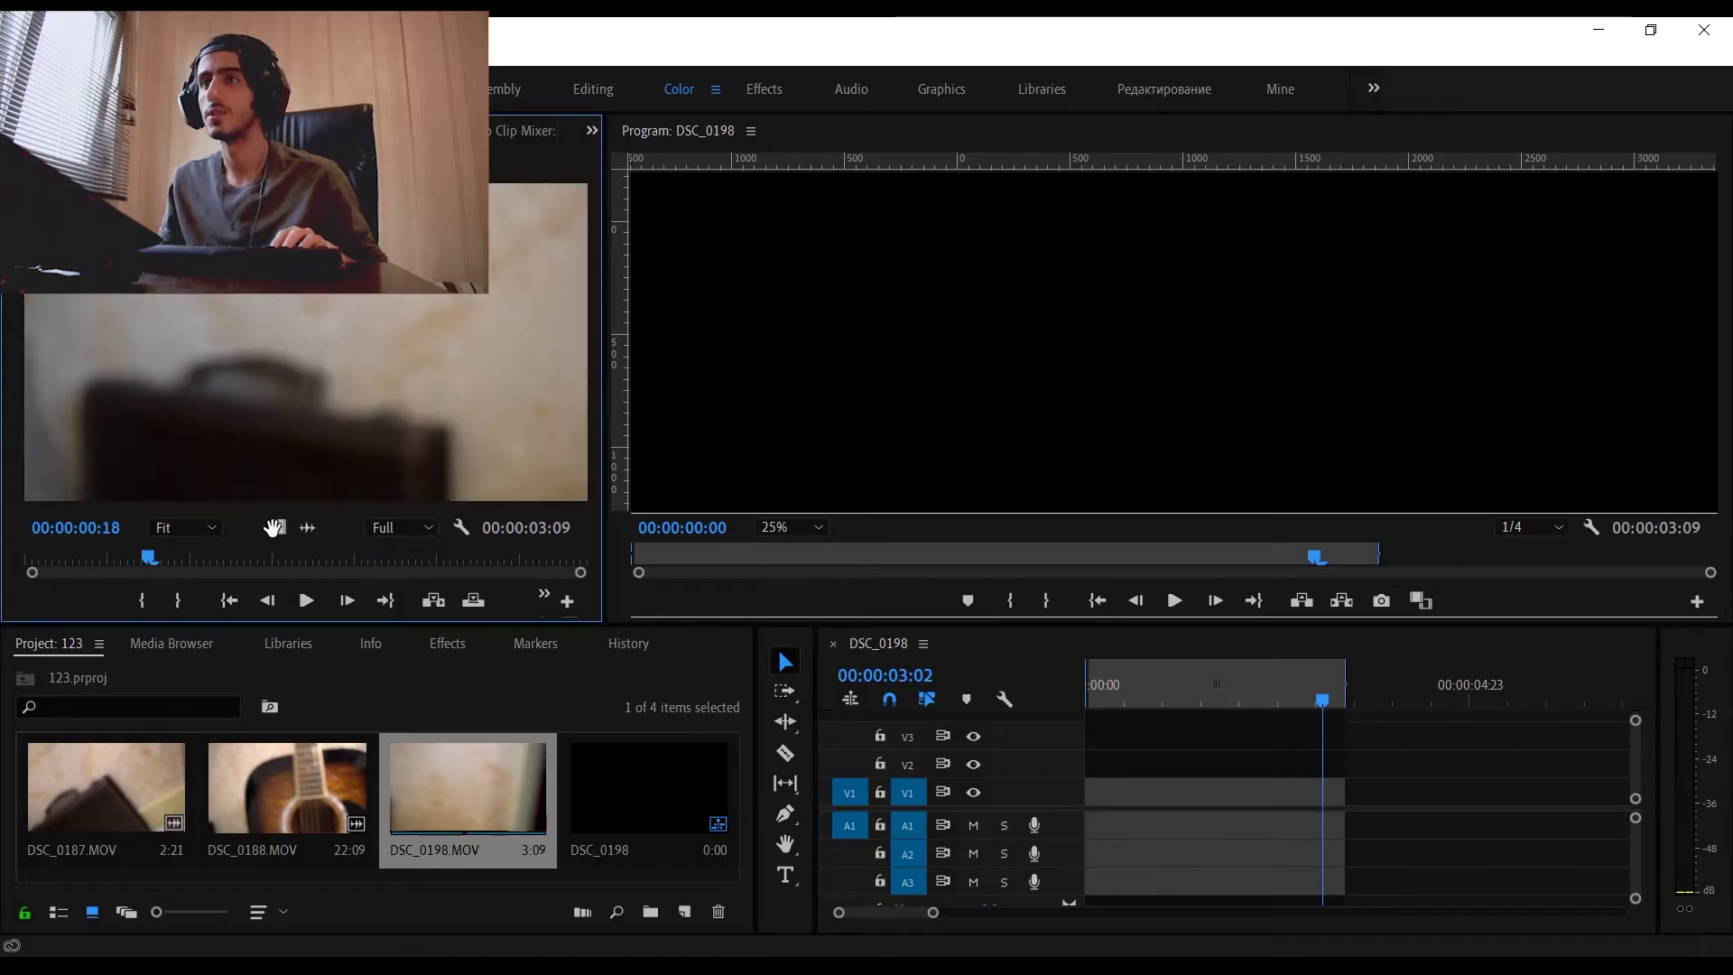
left_click_drag(272, 527, 1056, 794)
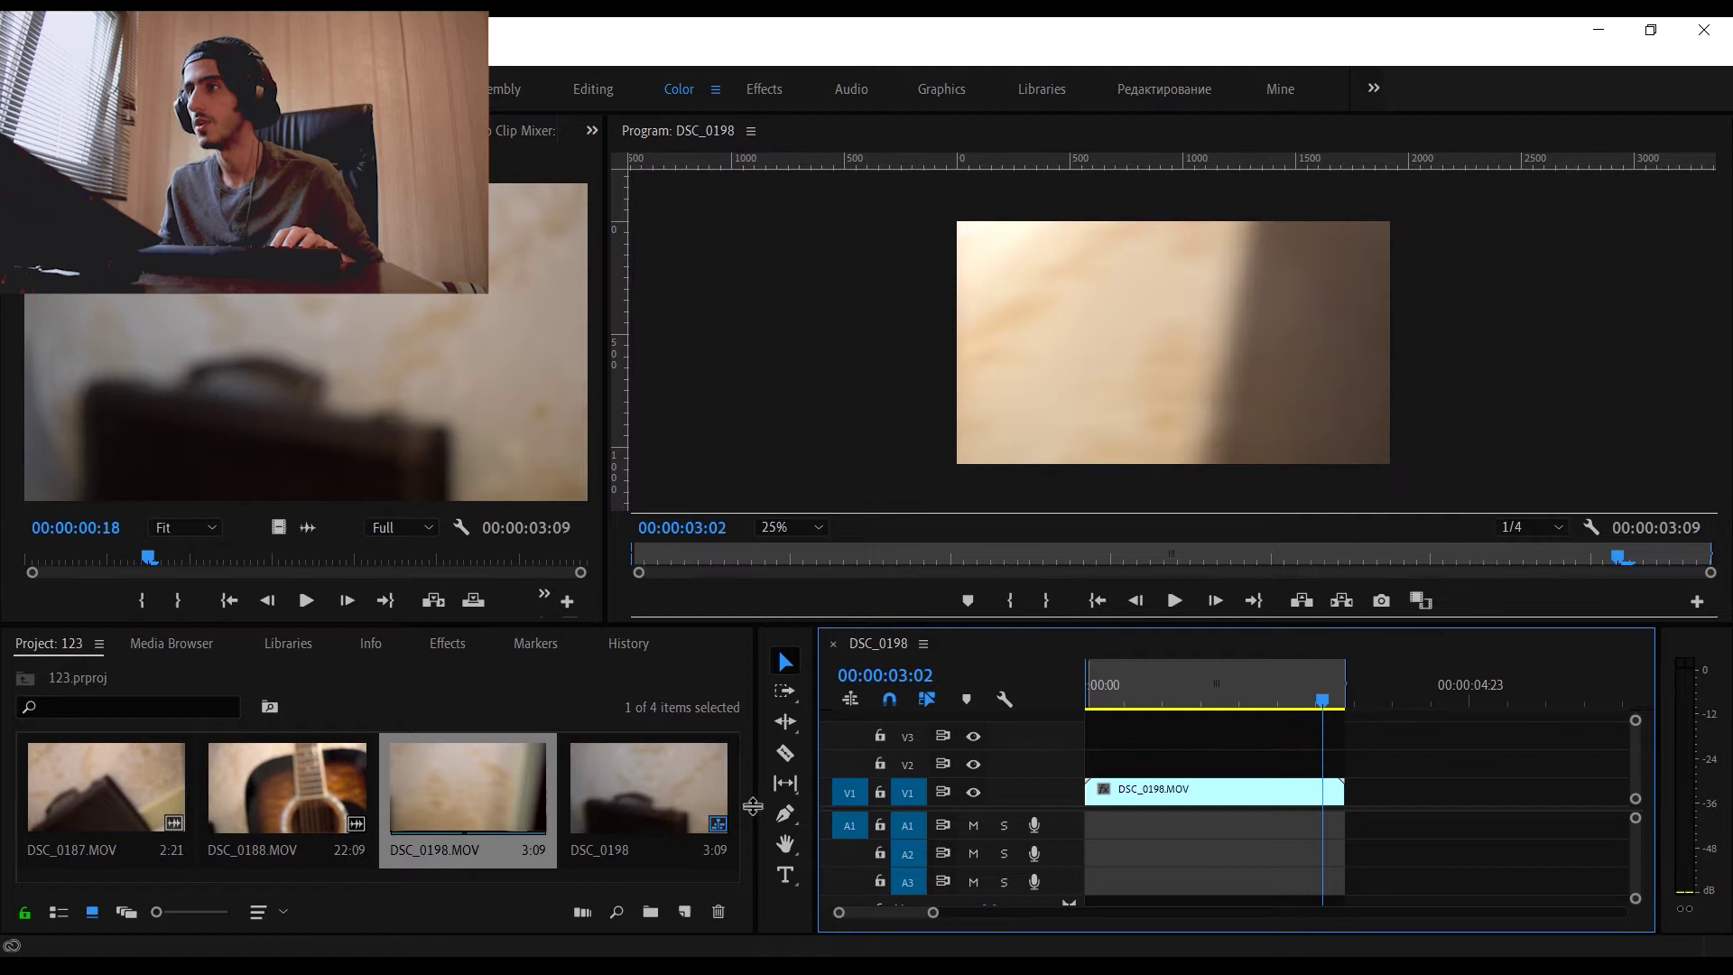
Add DSC_0187.MOV's video to V2 after DSC_0198 and bring the playhead back to 00:00:02:07.
double_click(192, 810)
left_click(59, 560)
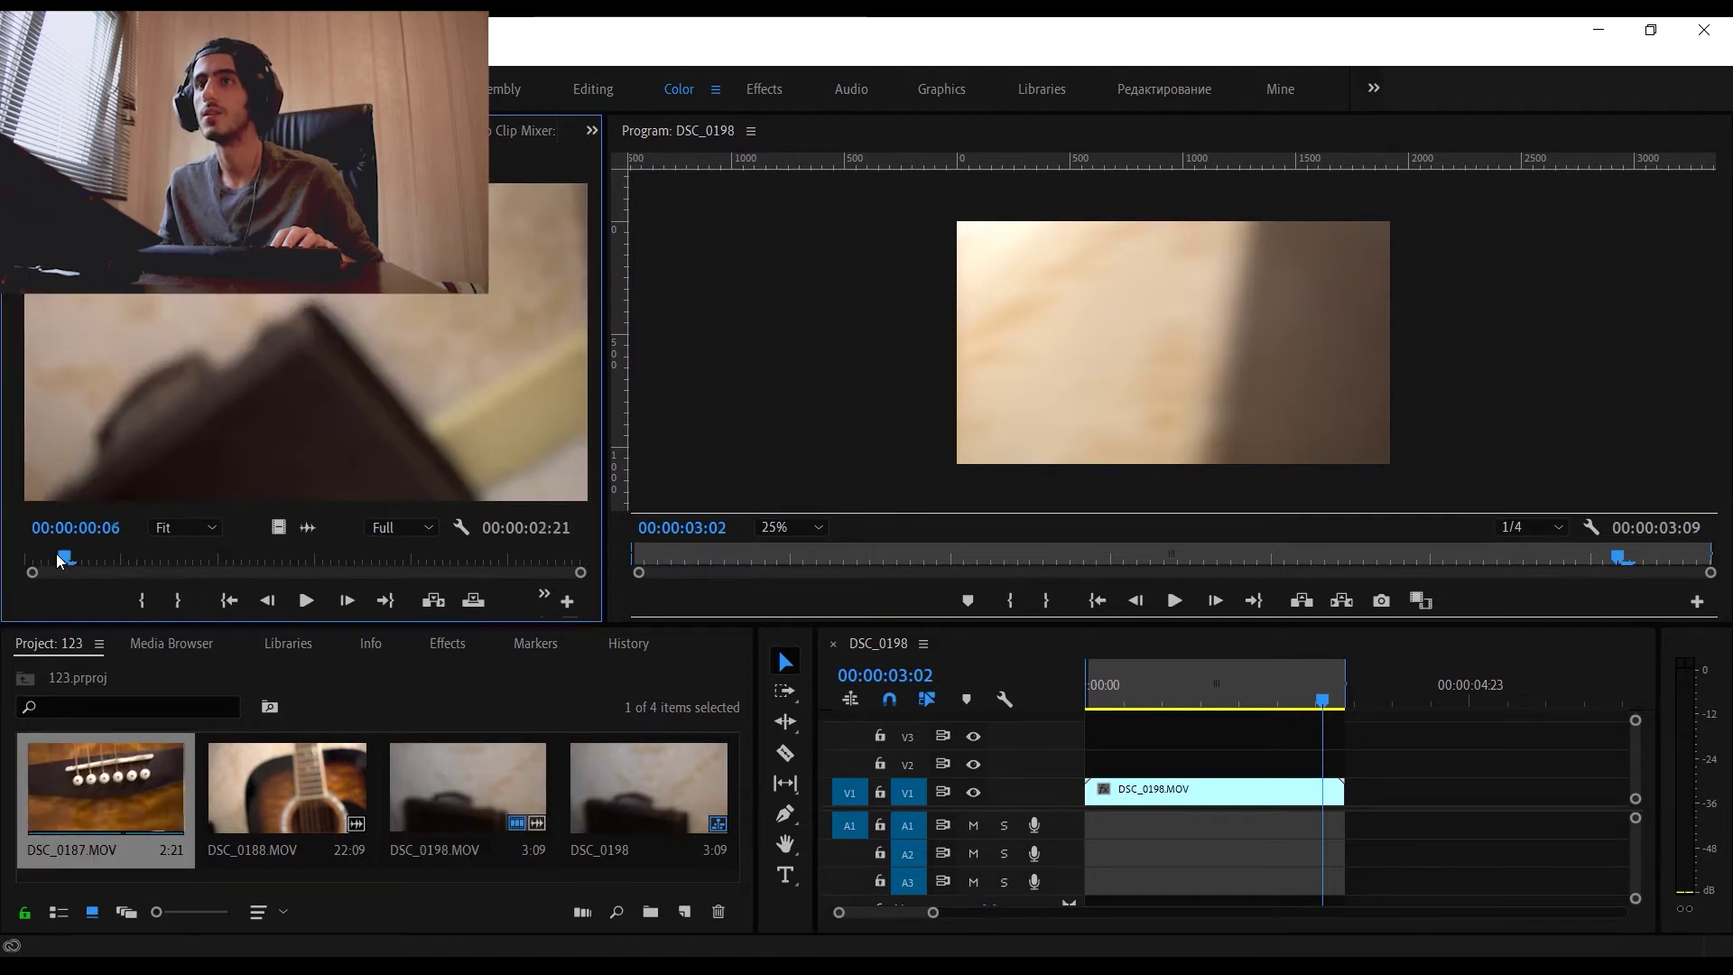
left_click_drag(59, 560, 130, 571)
left_click_drag(268, 525, 1365, 764)
left_click_drag(1321, 703, 1260, 697)
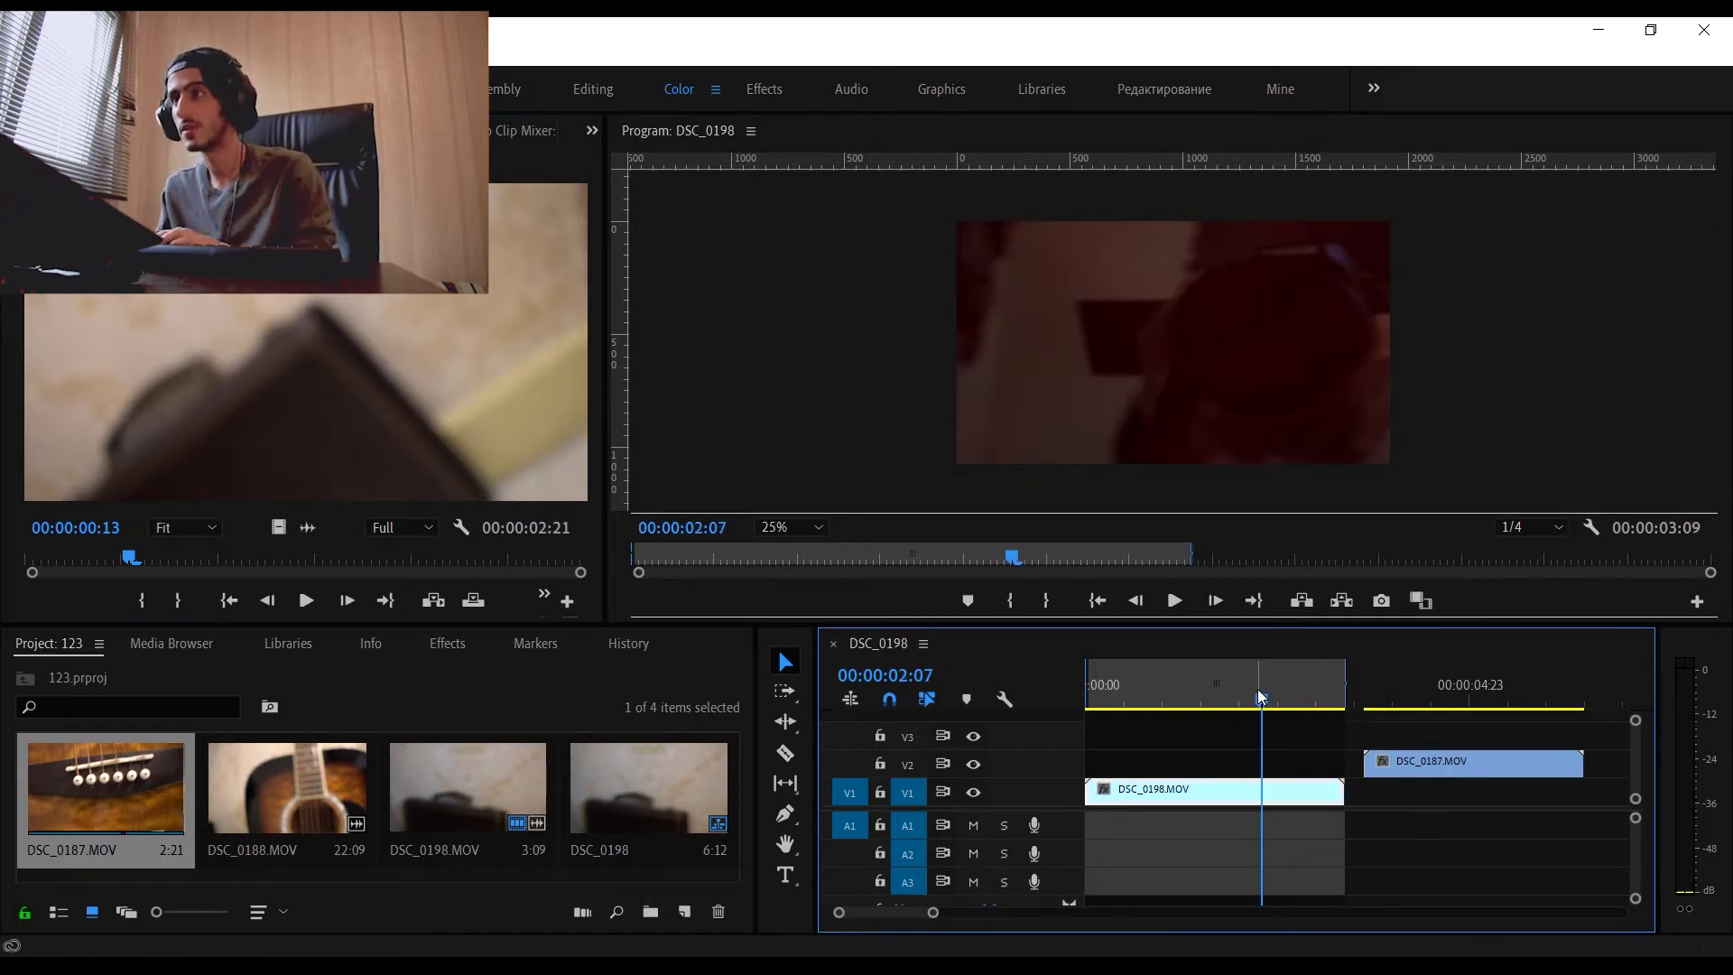
Step the playhead frame by frame to 00:00:02:15.
key("Right")
key("Right")
key("Right")
key("Right")
key("Right")
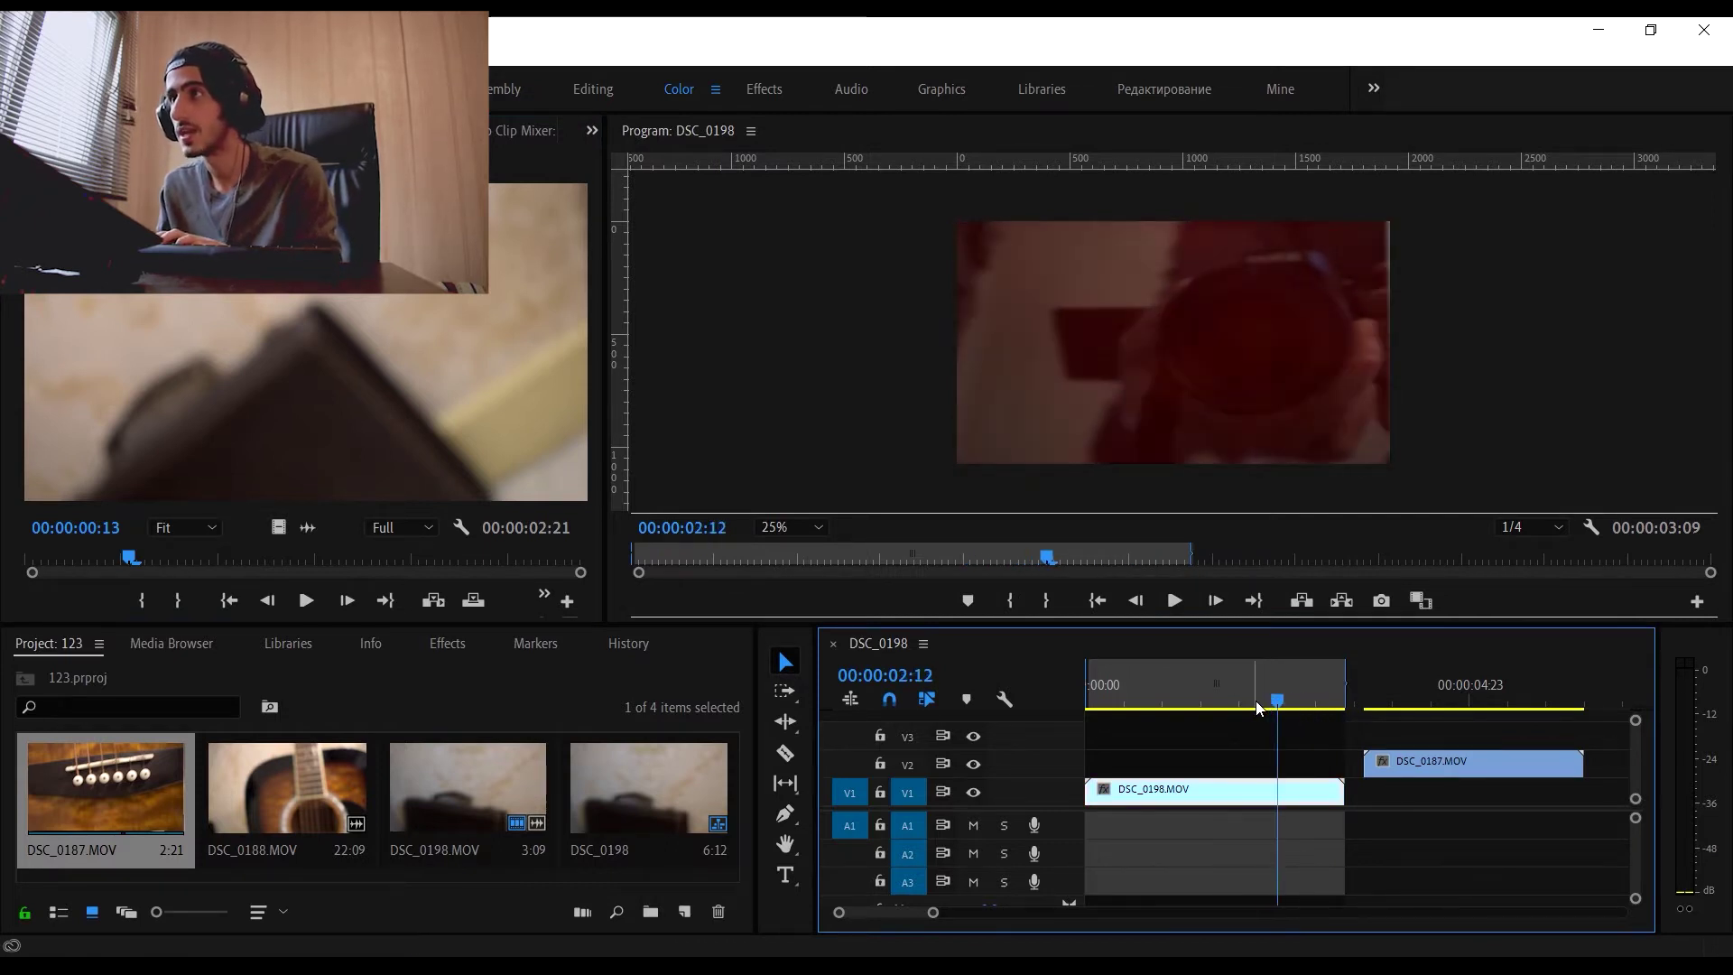
key("Left")
key("Left")
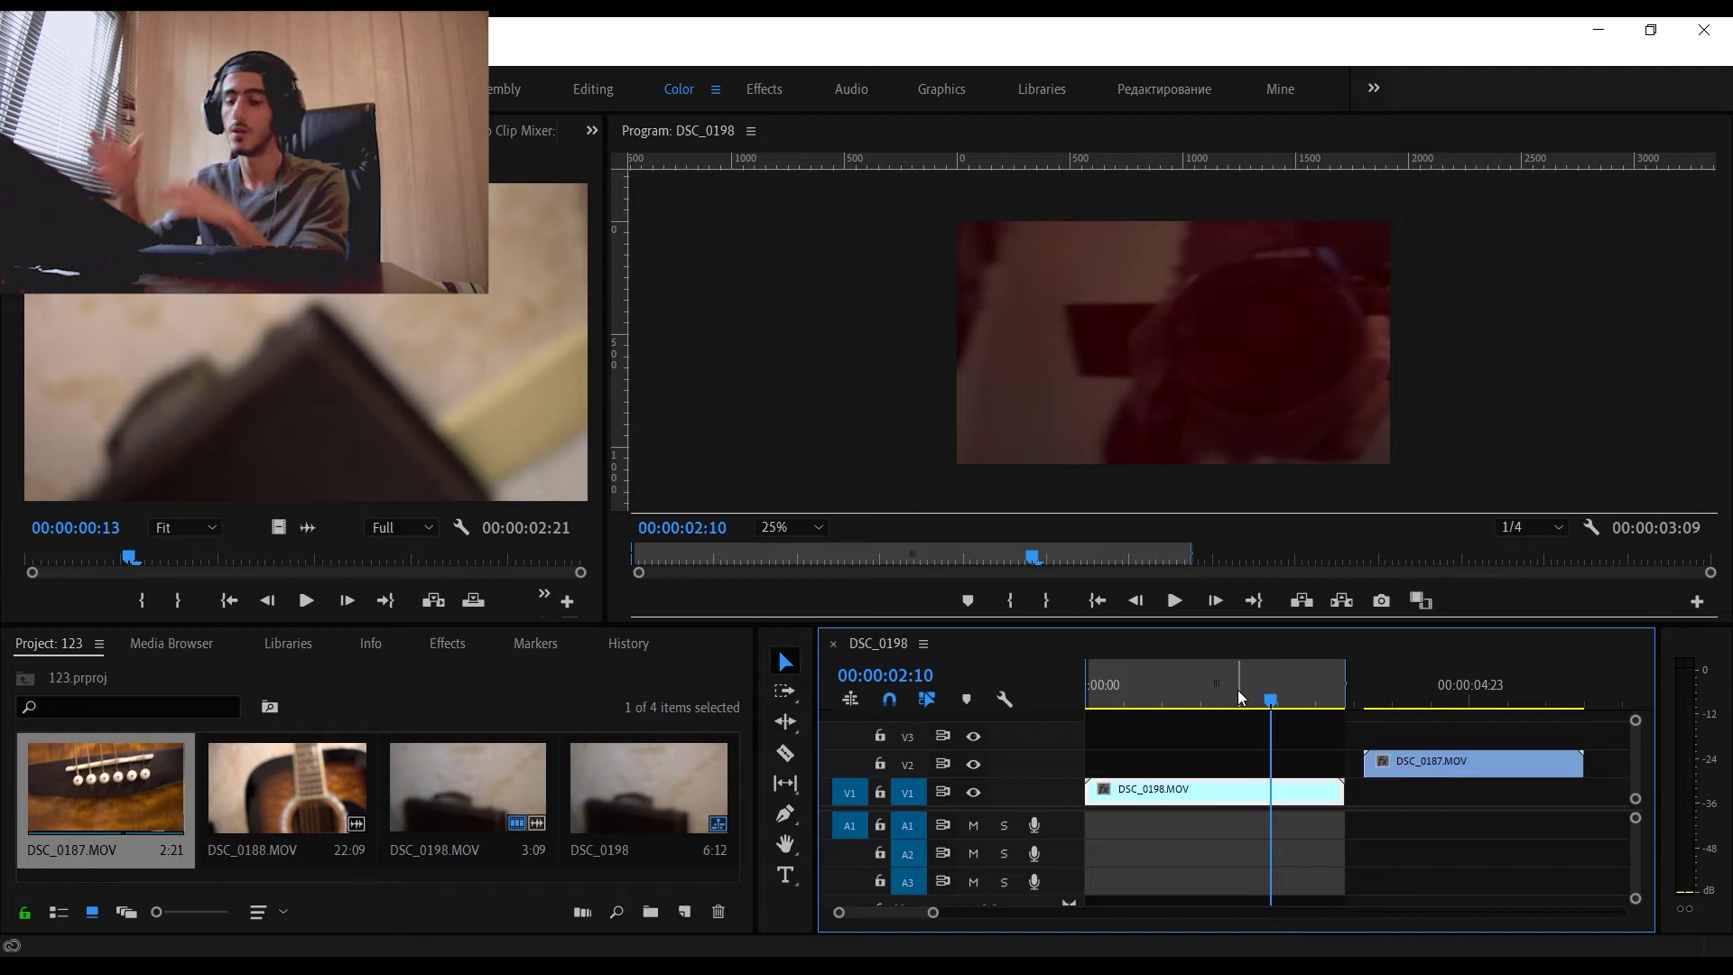
key("Right")
key("Right")
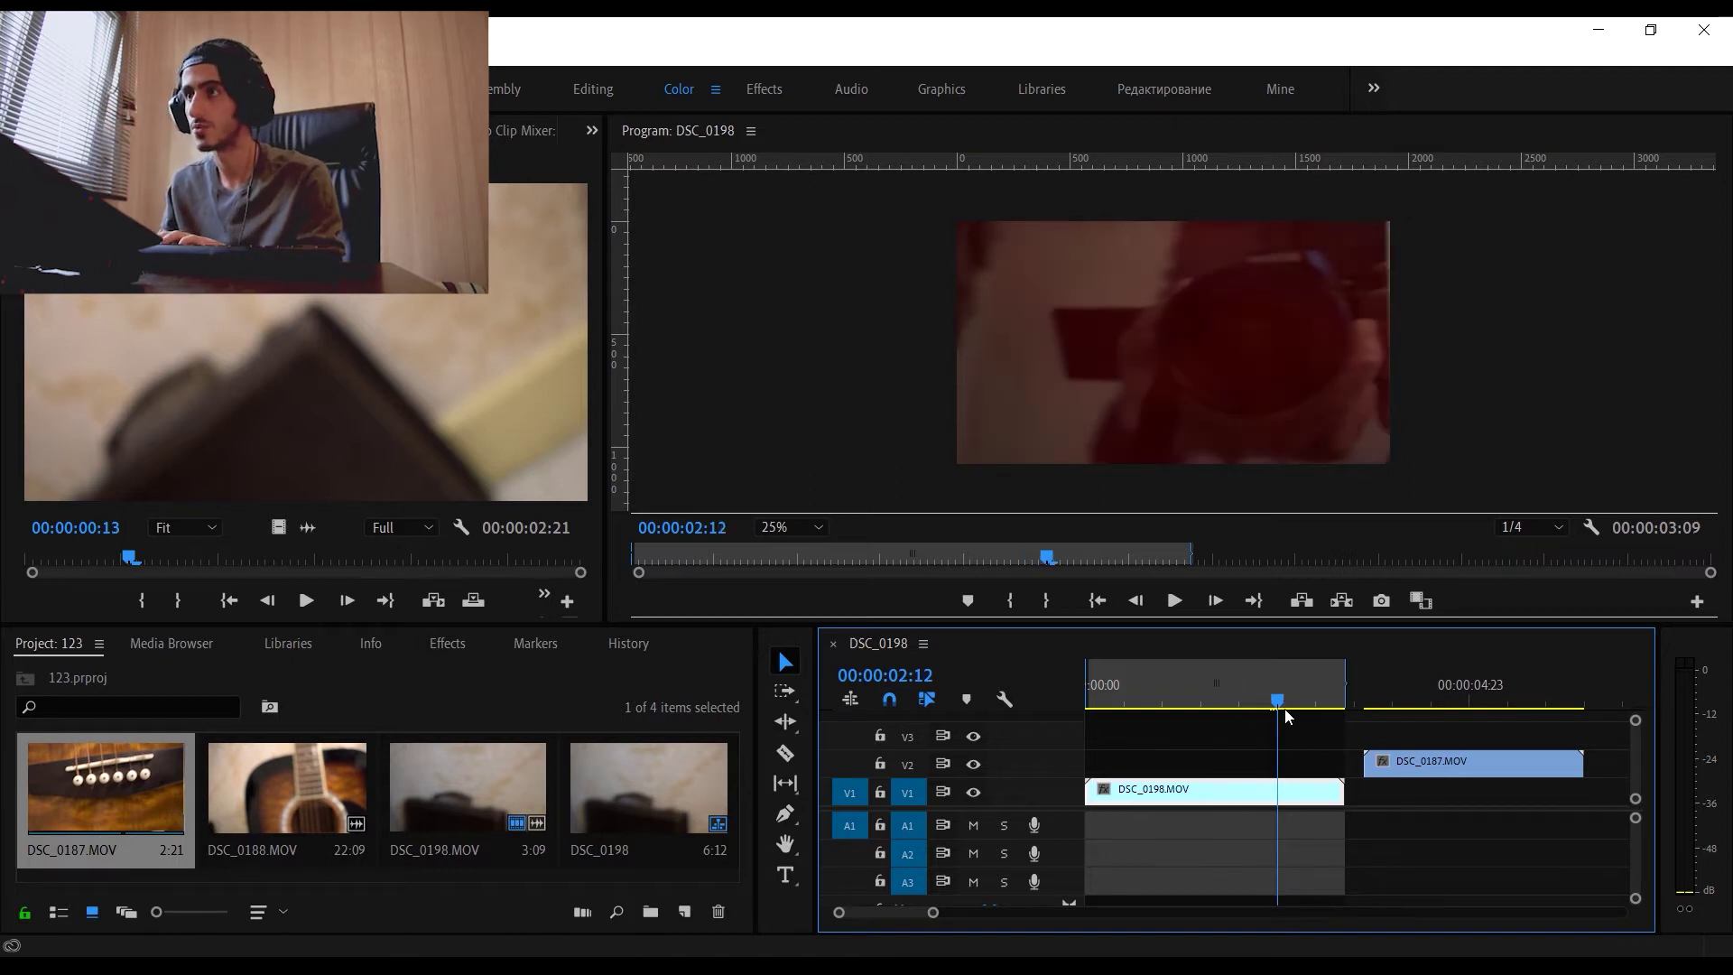
key("Right")
key("Right")
key("Right")
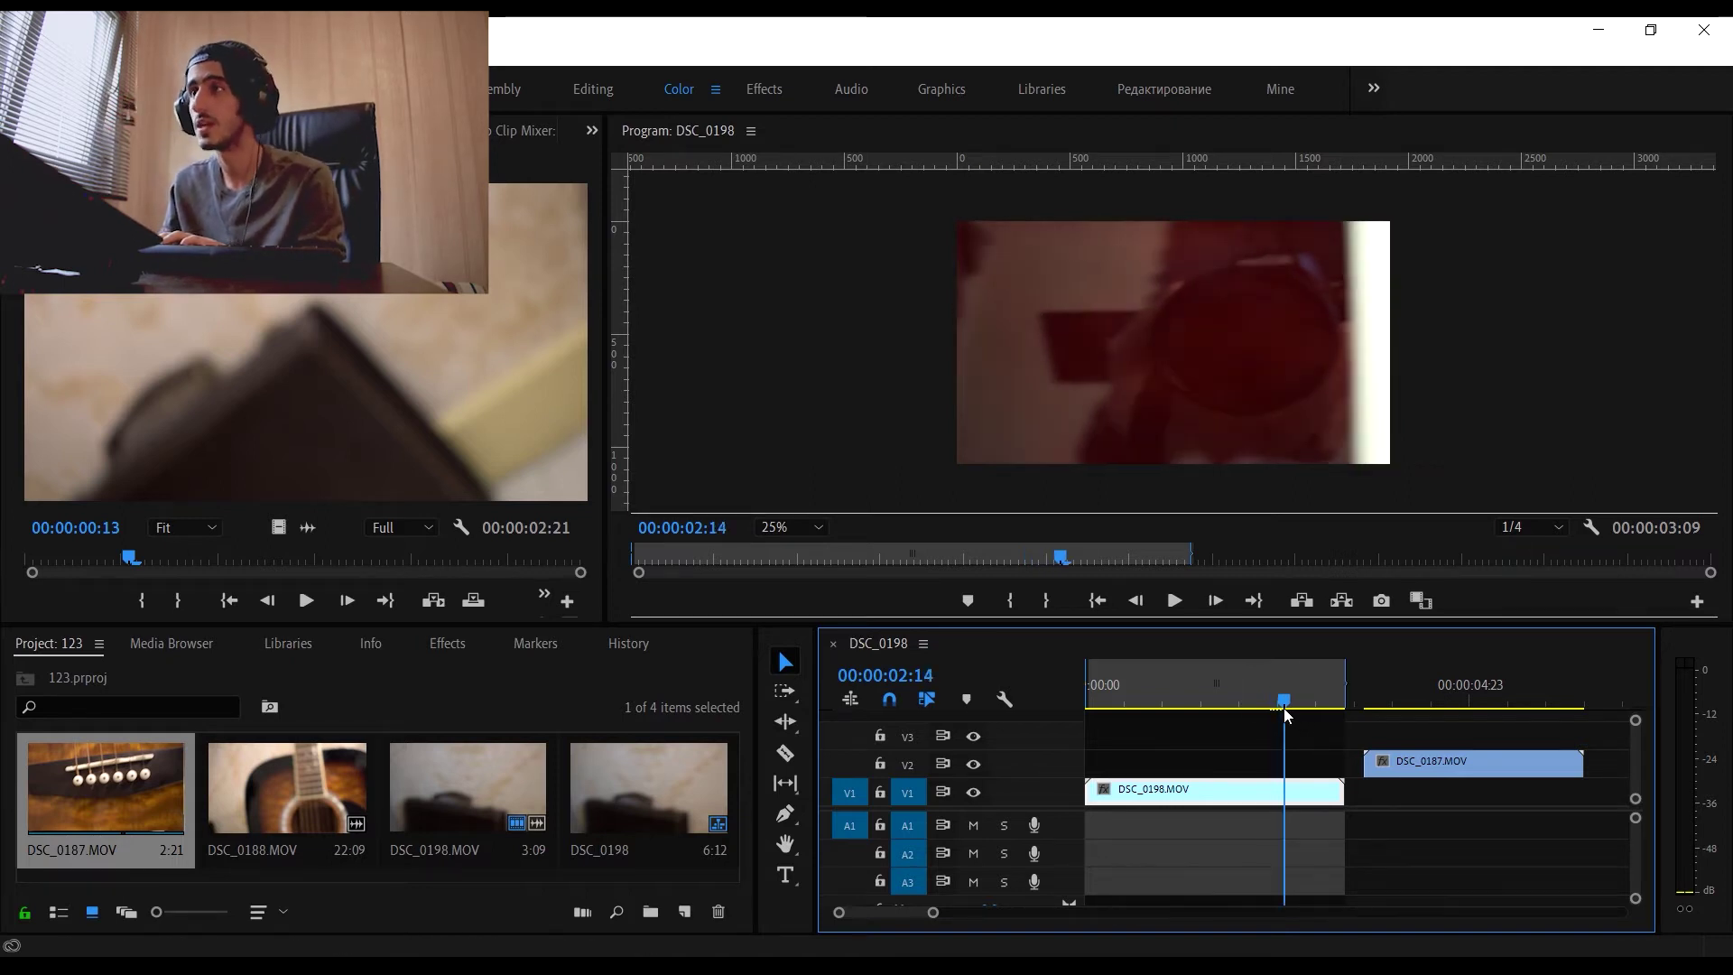
key("Left")
key("Right")
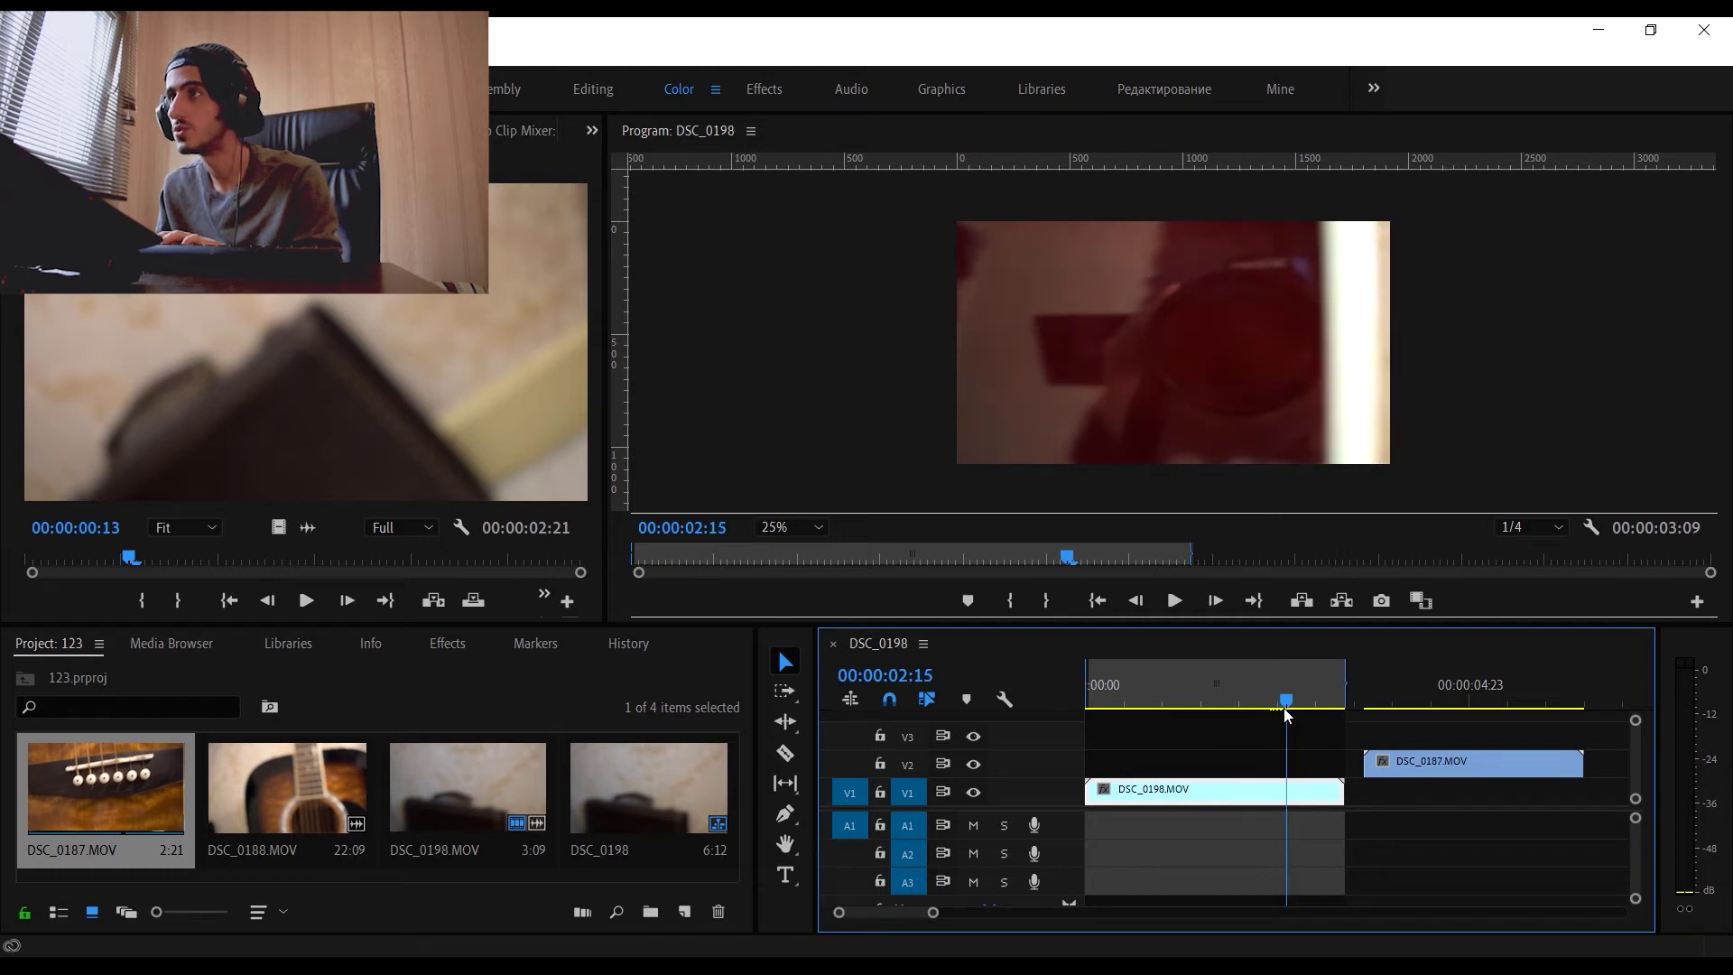
Slide DSC_0187 on V2 earlier to start at the playhead, overlapping the end of DSC_0198.
left_click_drag(1410, 765, 1361, 776)
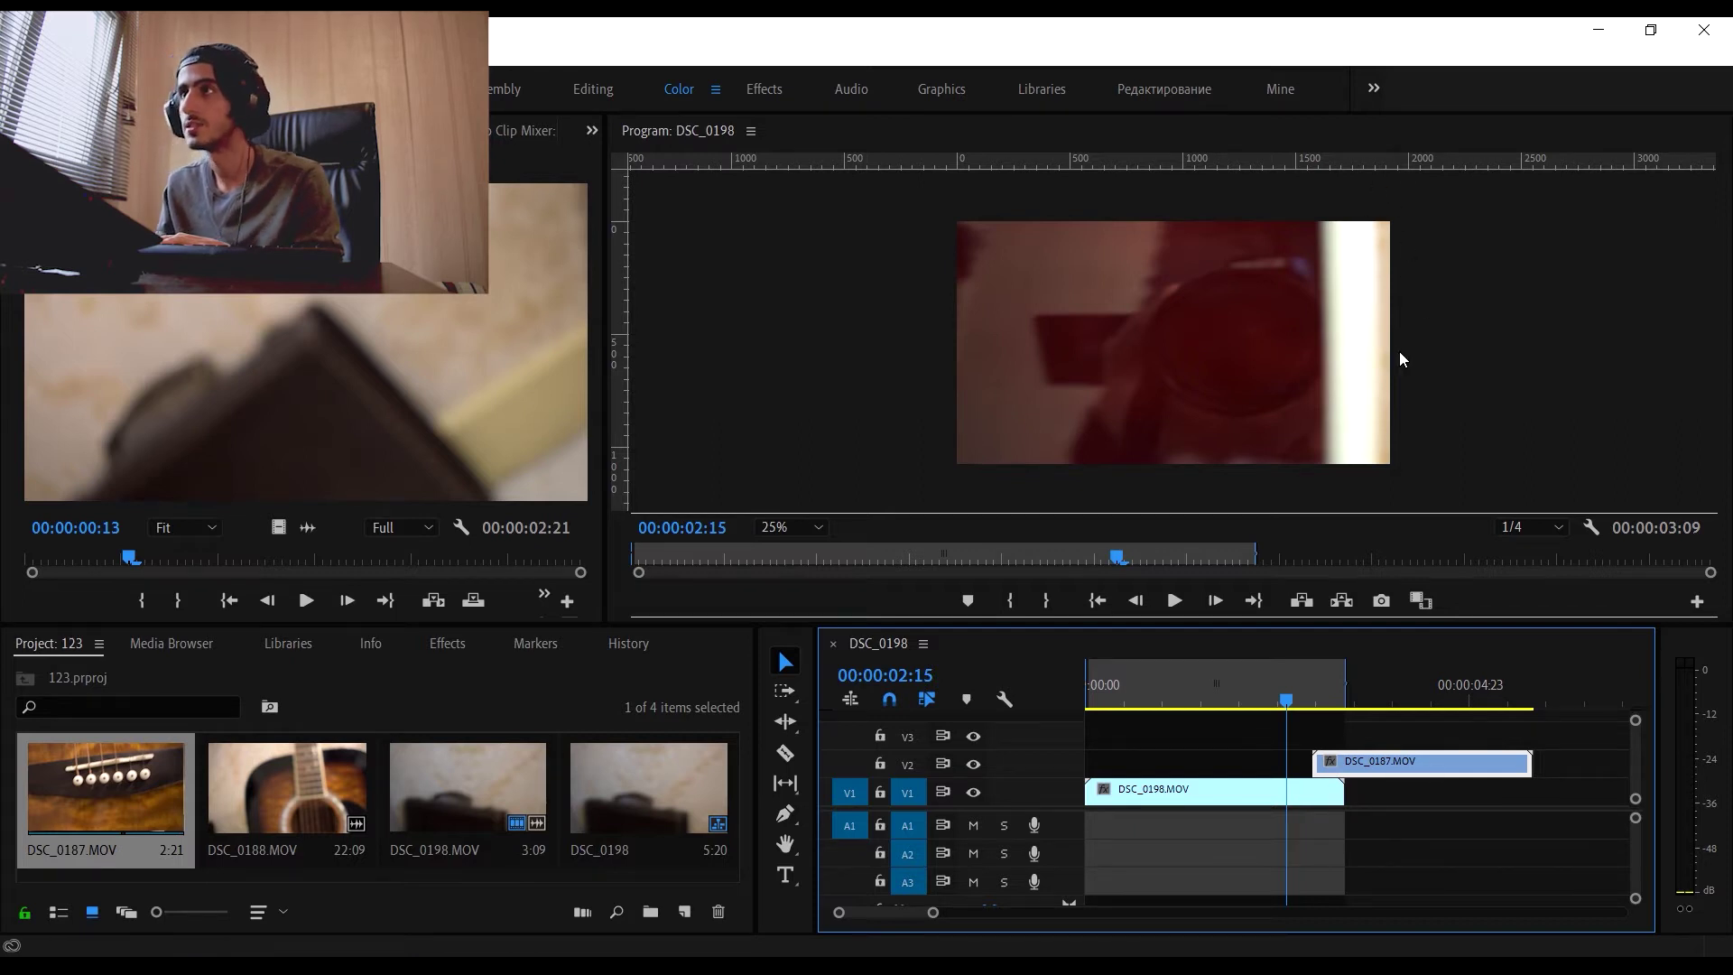
mouse_move(1363, 767)
left_mouse_down()
mouse_move(1337, 768)
mouse_move(1361, 765)
left_mouse_up()
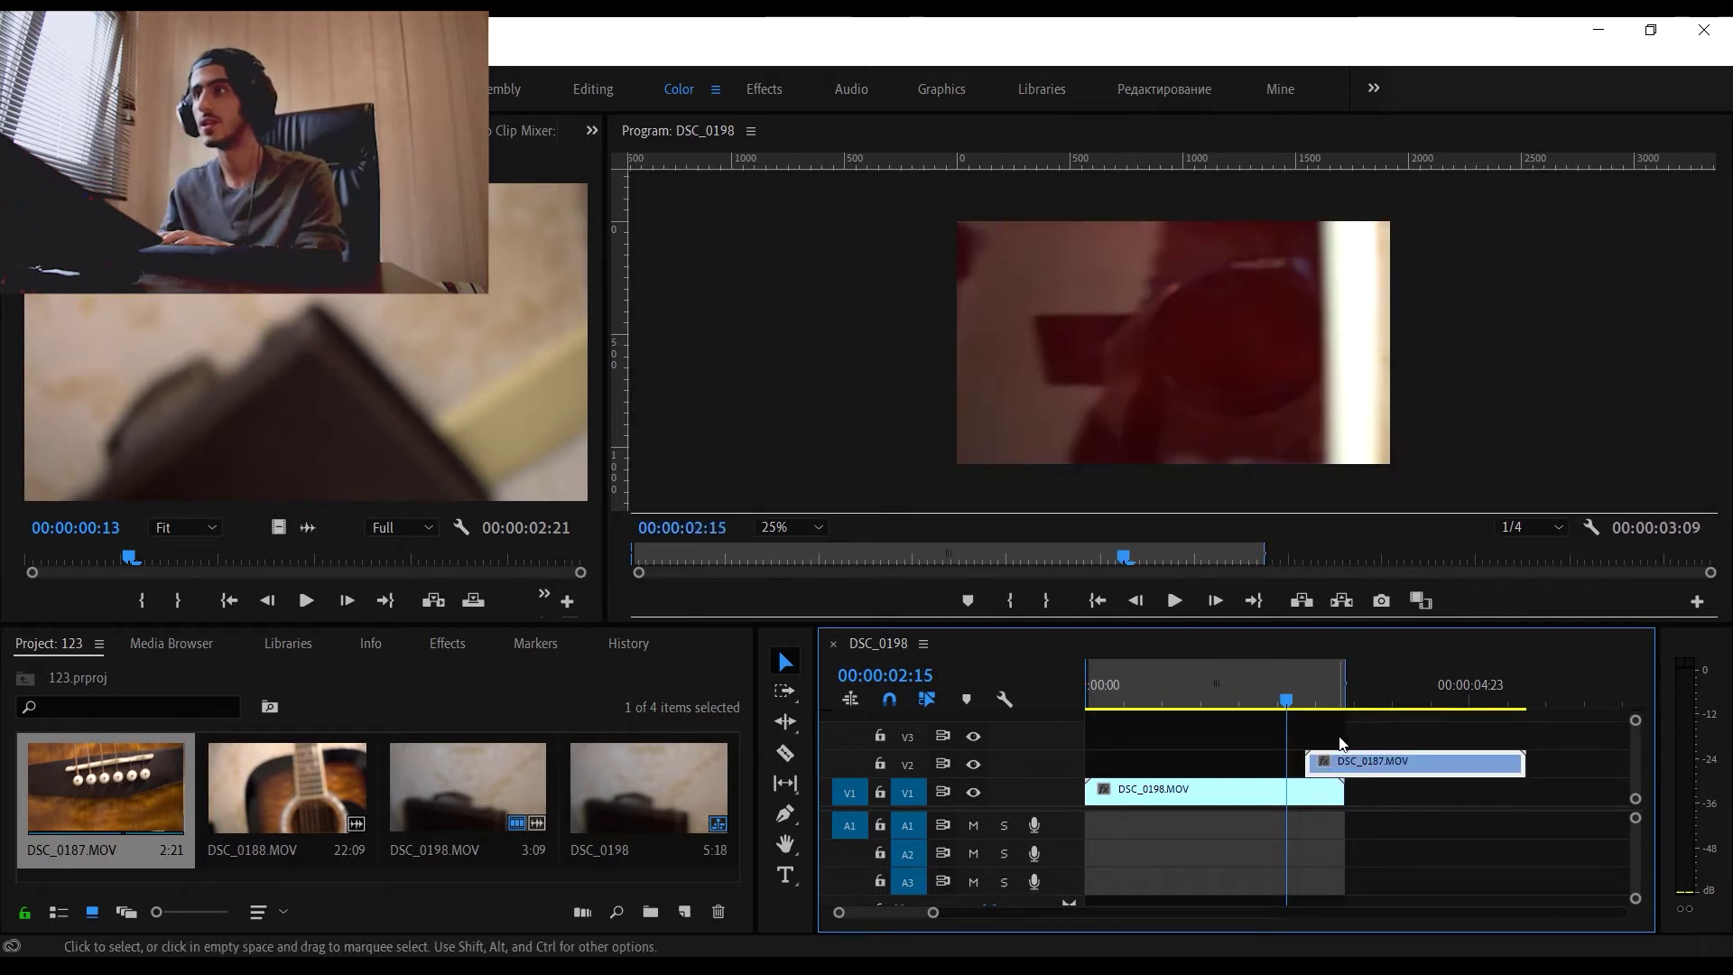
key("Left")
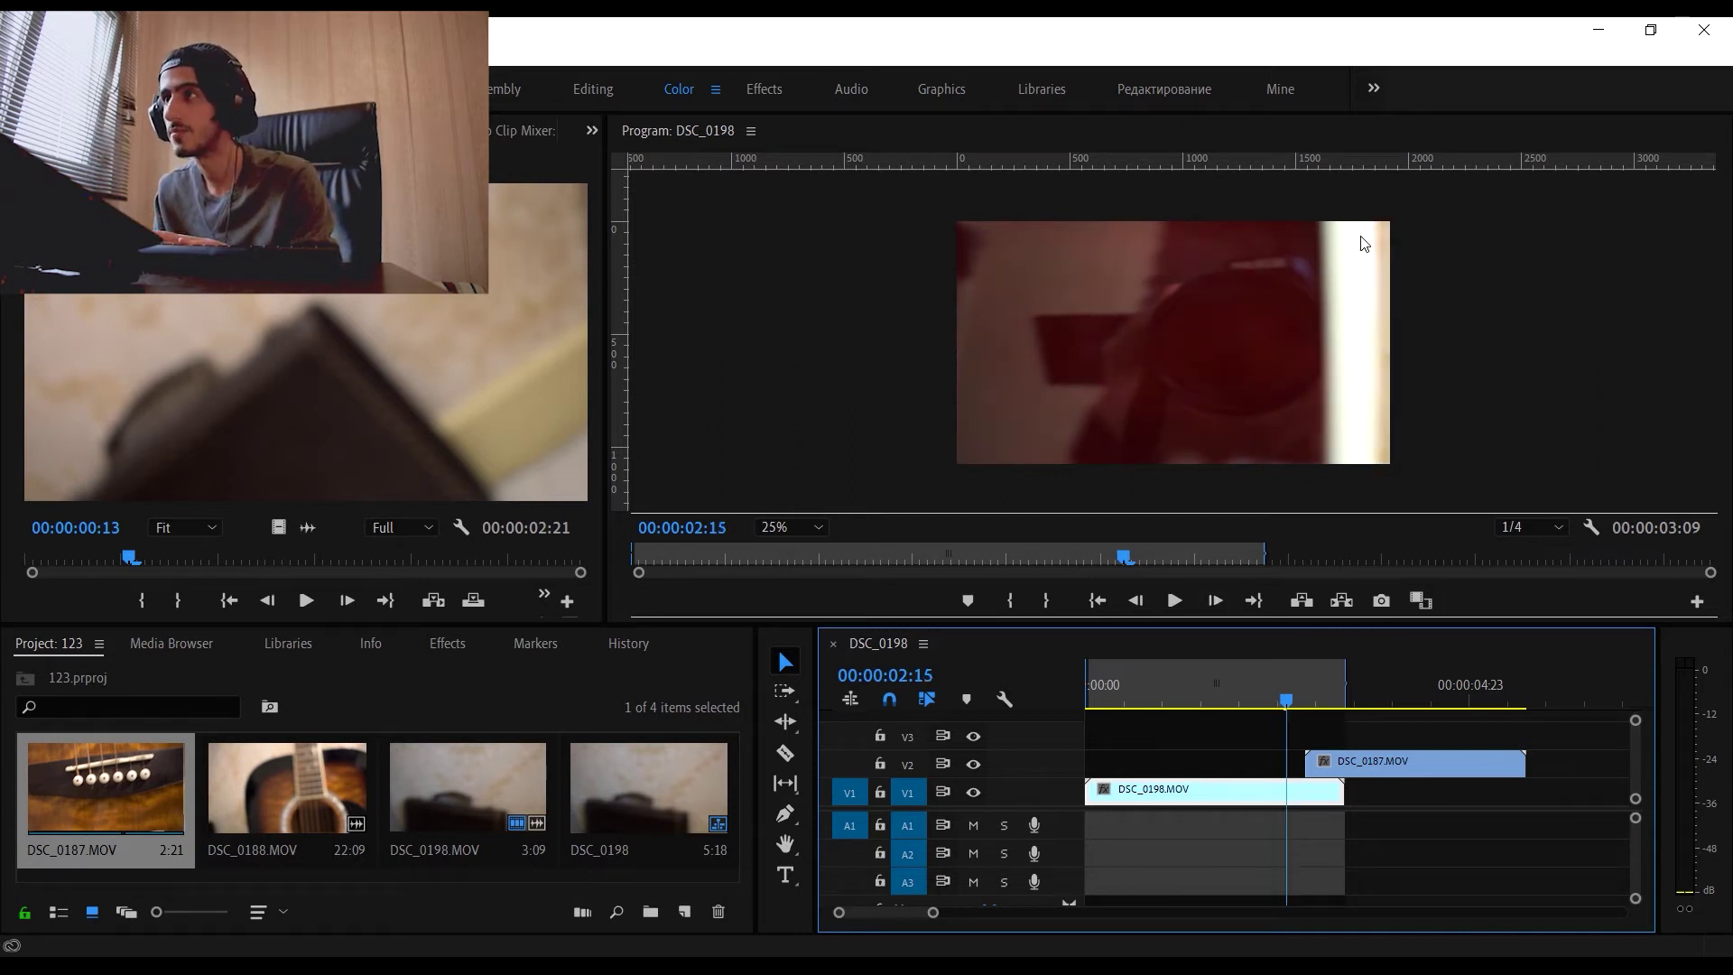
left_click_drag(1388, 765, 1370, 766)
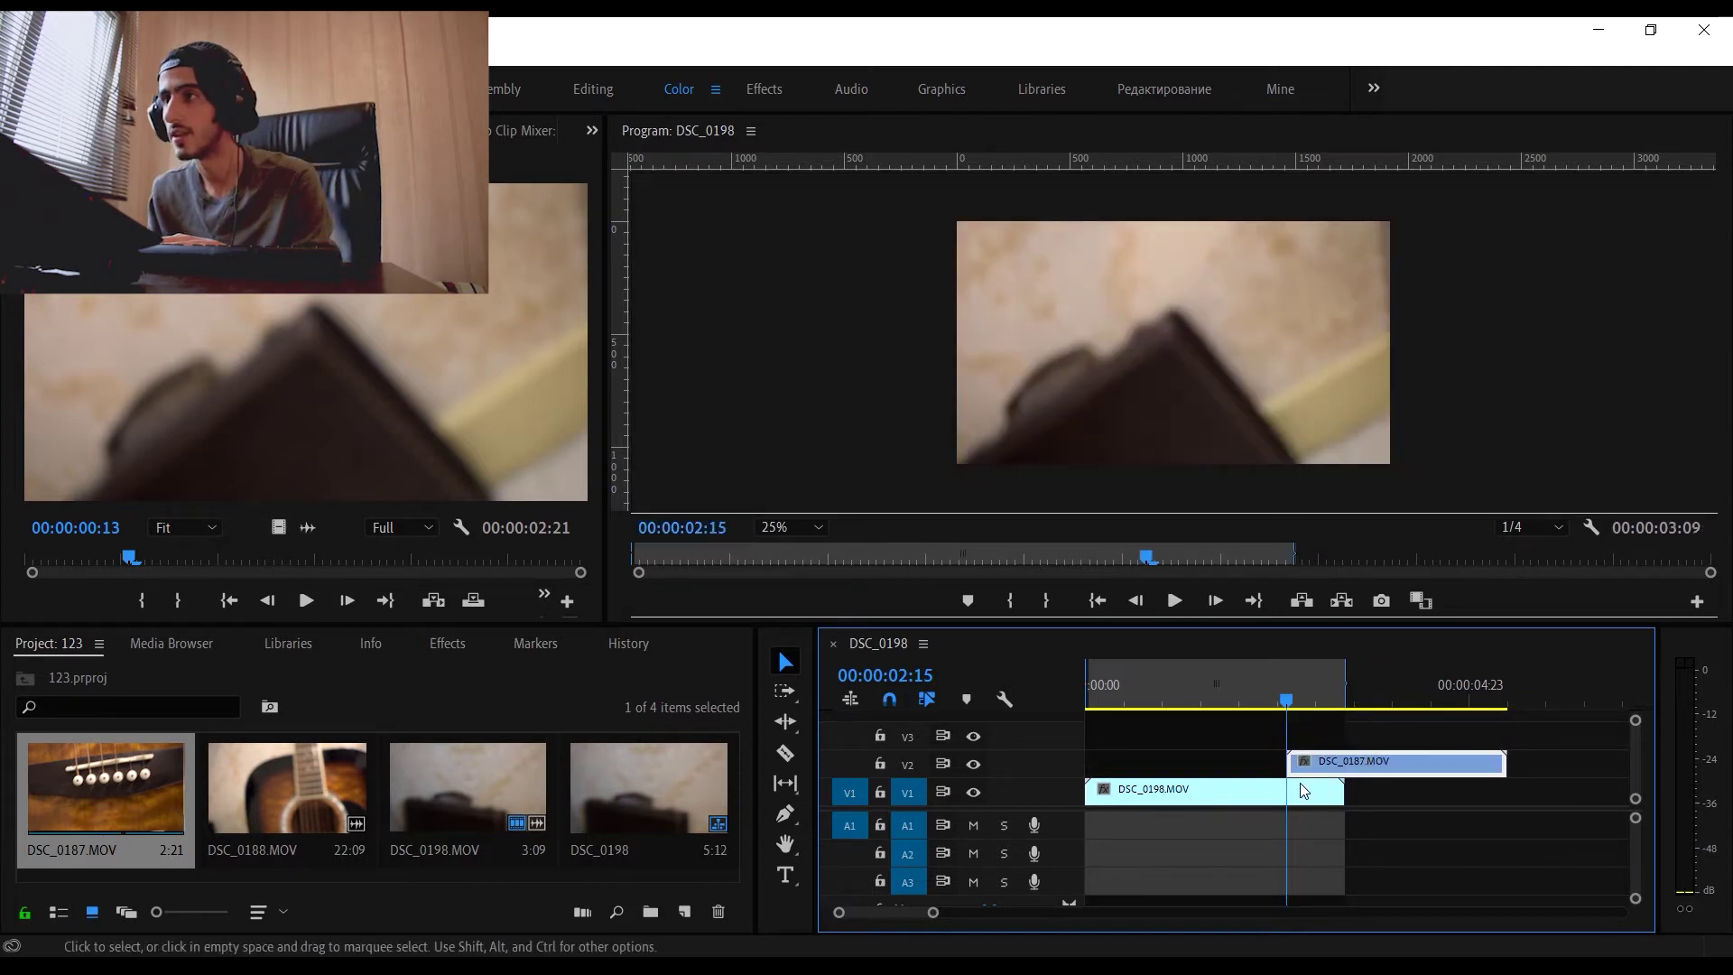
left_click_drag(1299, 770, 1313, 764)
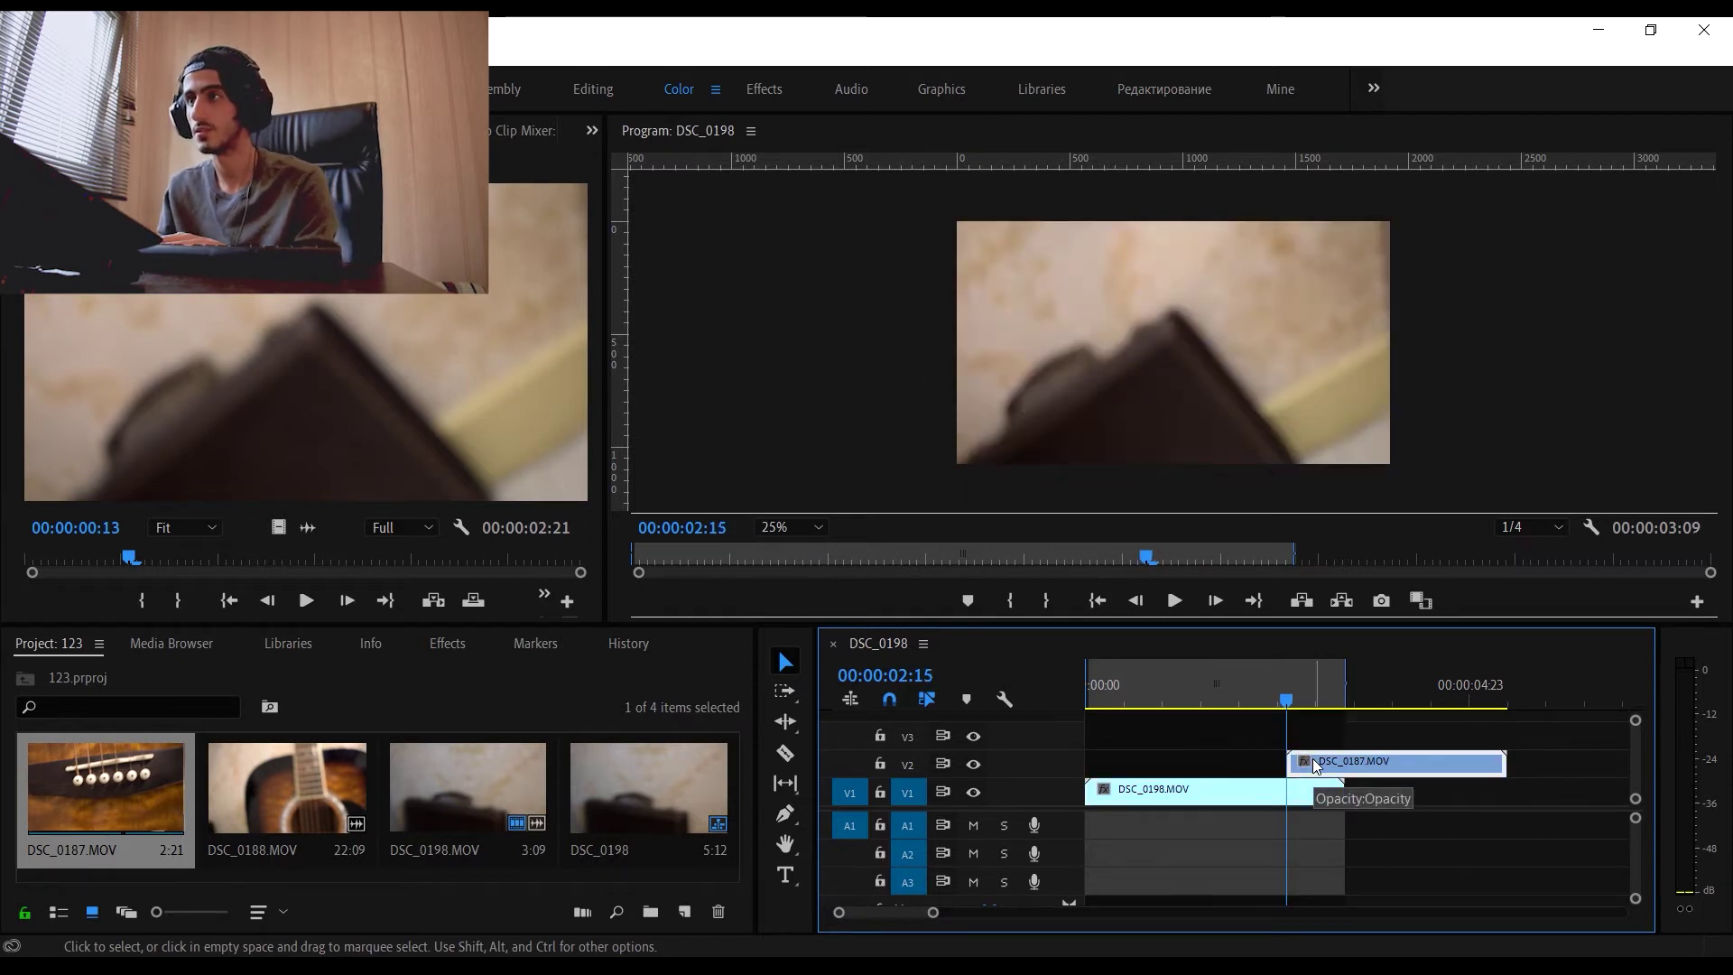
double_click(1351, 766)
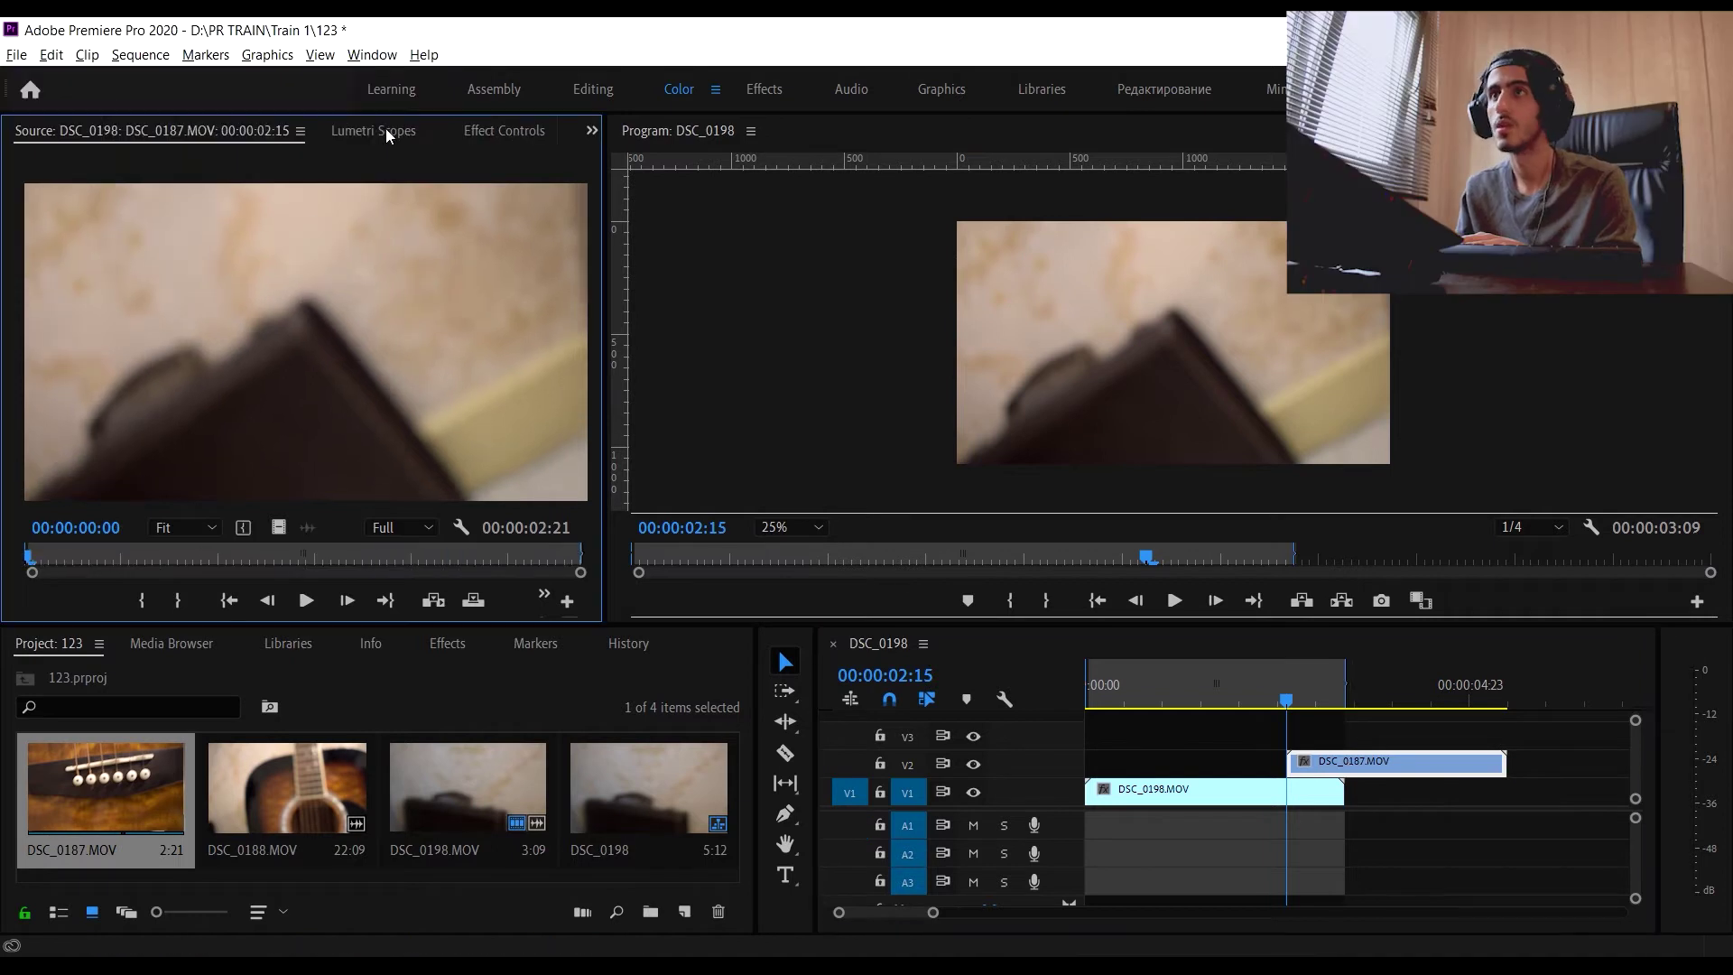
Add a rectangle opacity mask to DSC_0187, move it up-right, and keyframe Path, Feather, Opacity and Expansion.
left_click(479, 127)
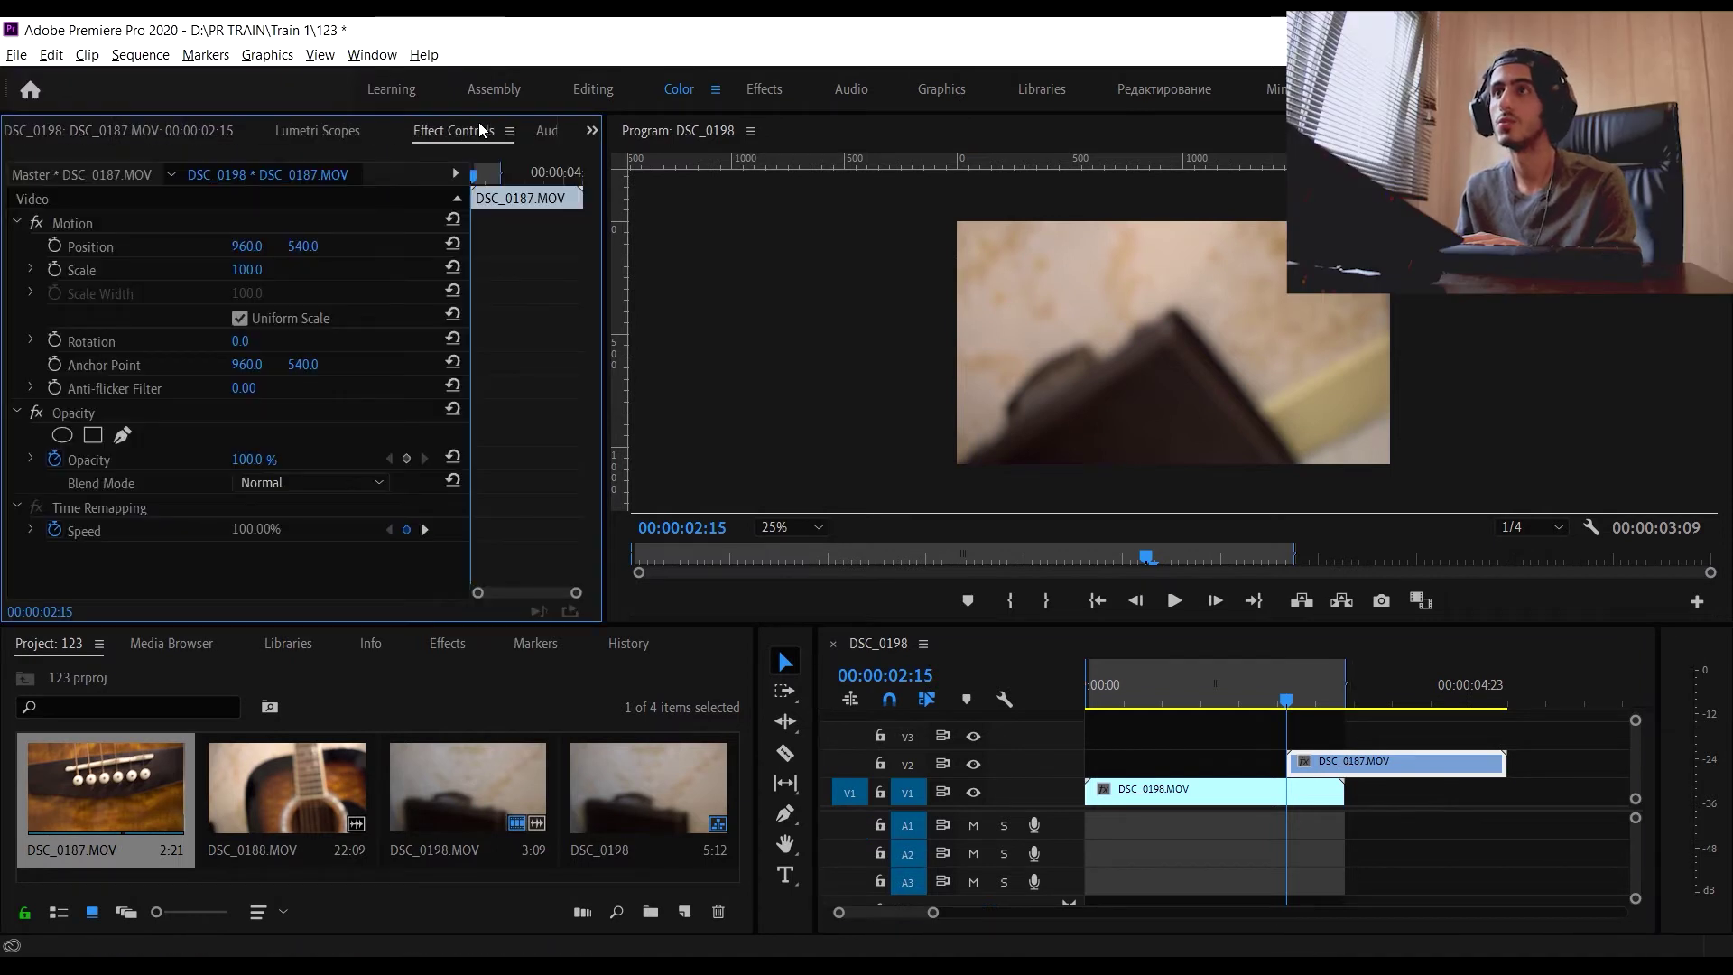
left_click(94, 437)
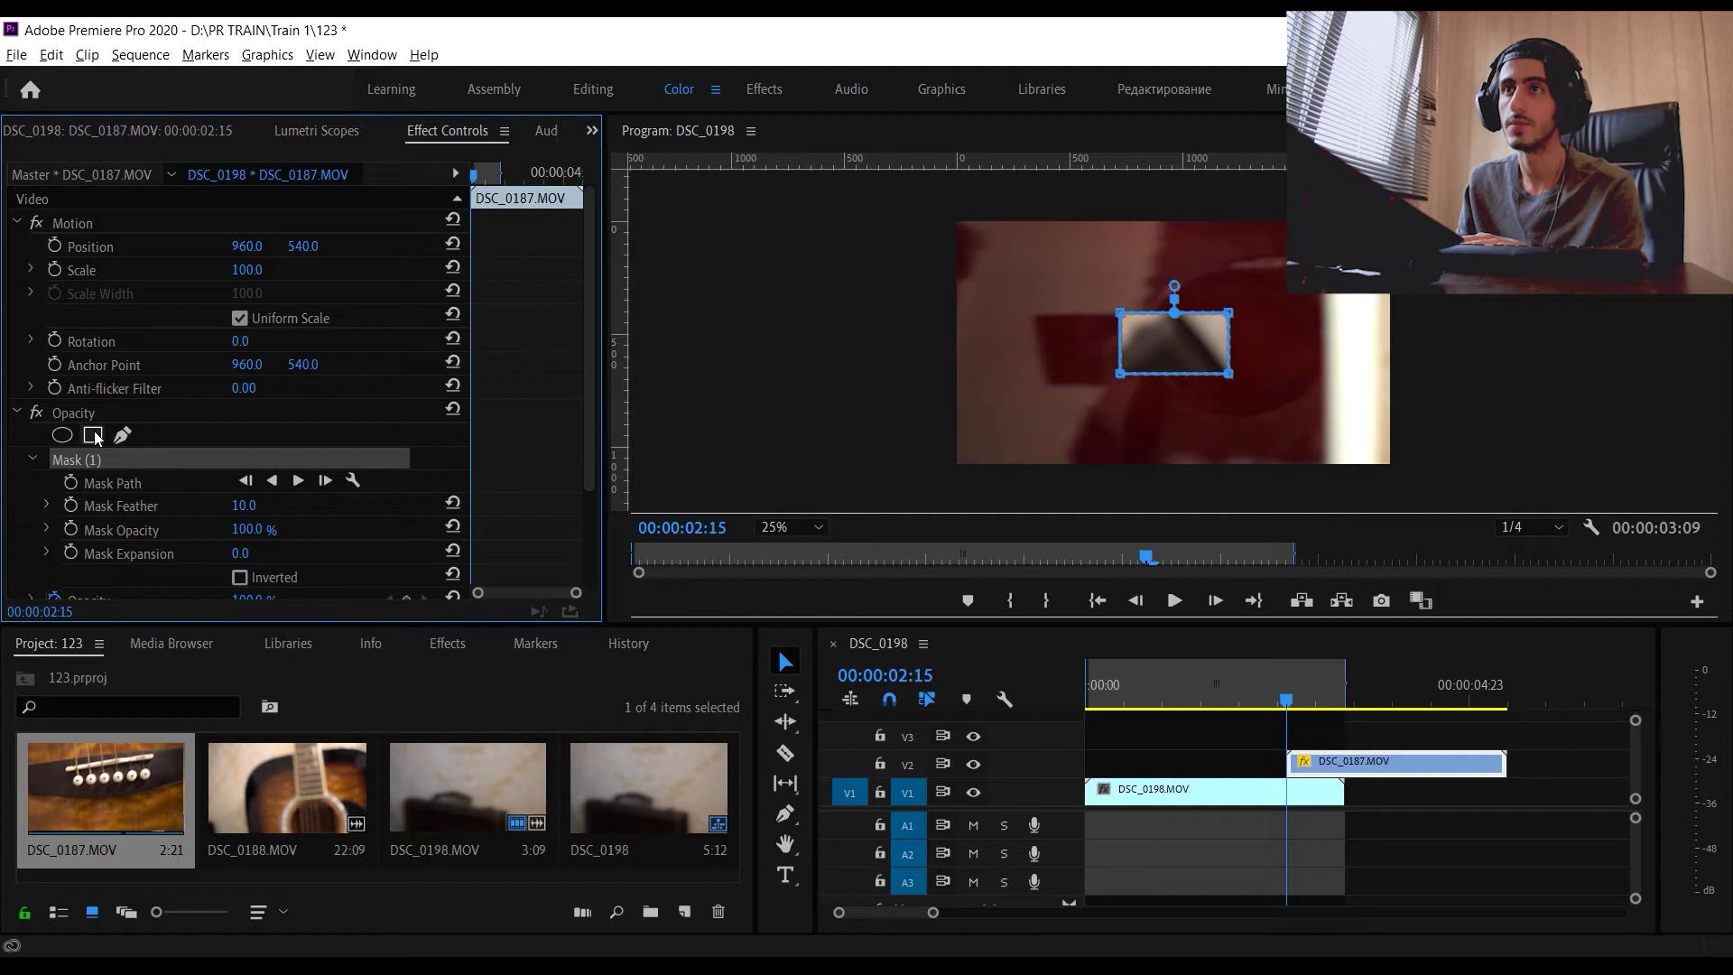
left_click_drag(1142, 336, 1389, 257)
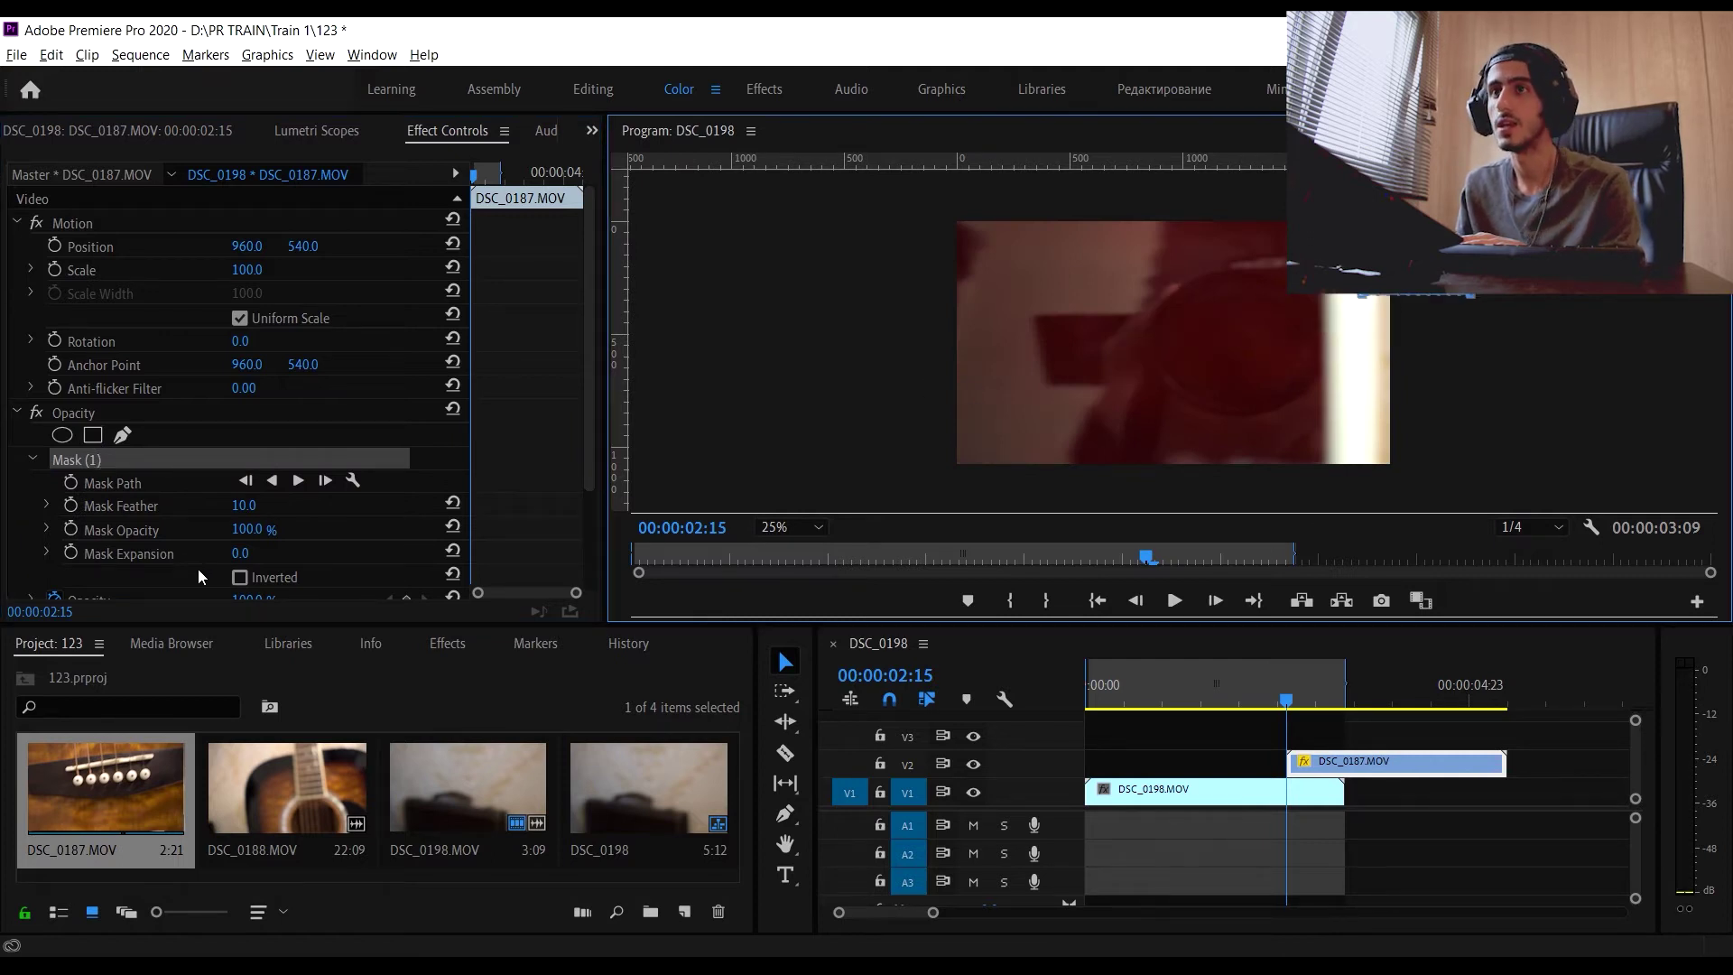
left_click(71, 483)
left_click(70, 506)
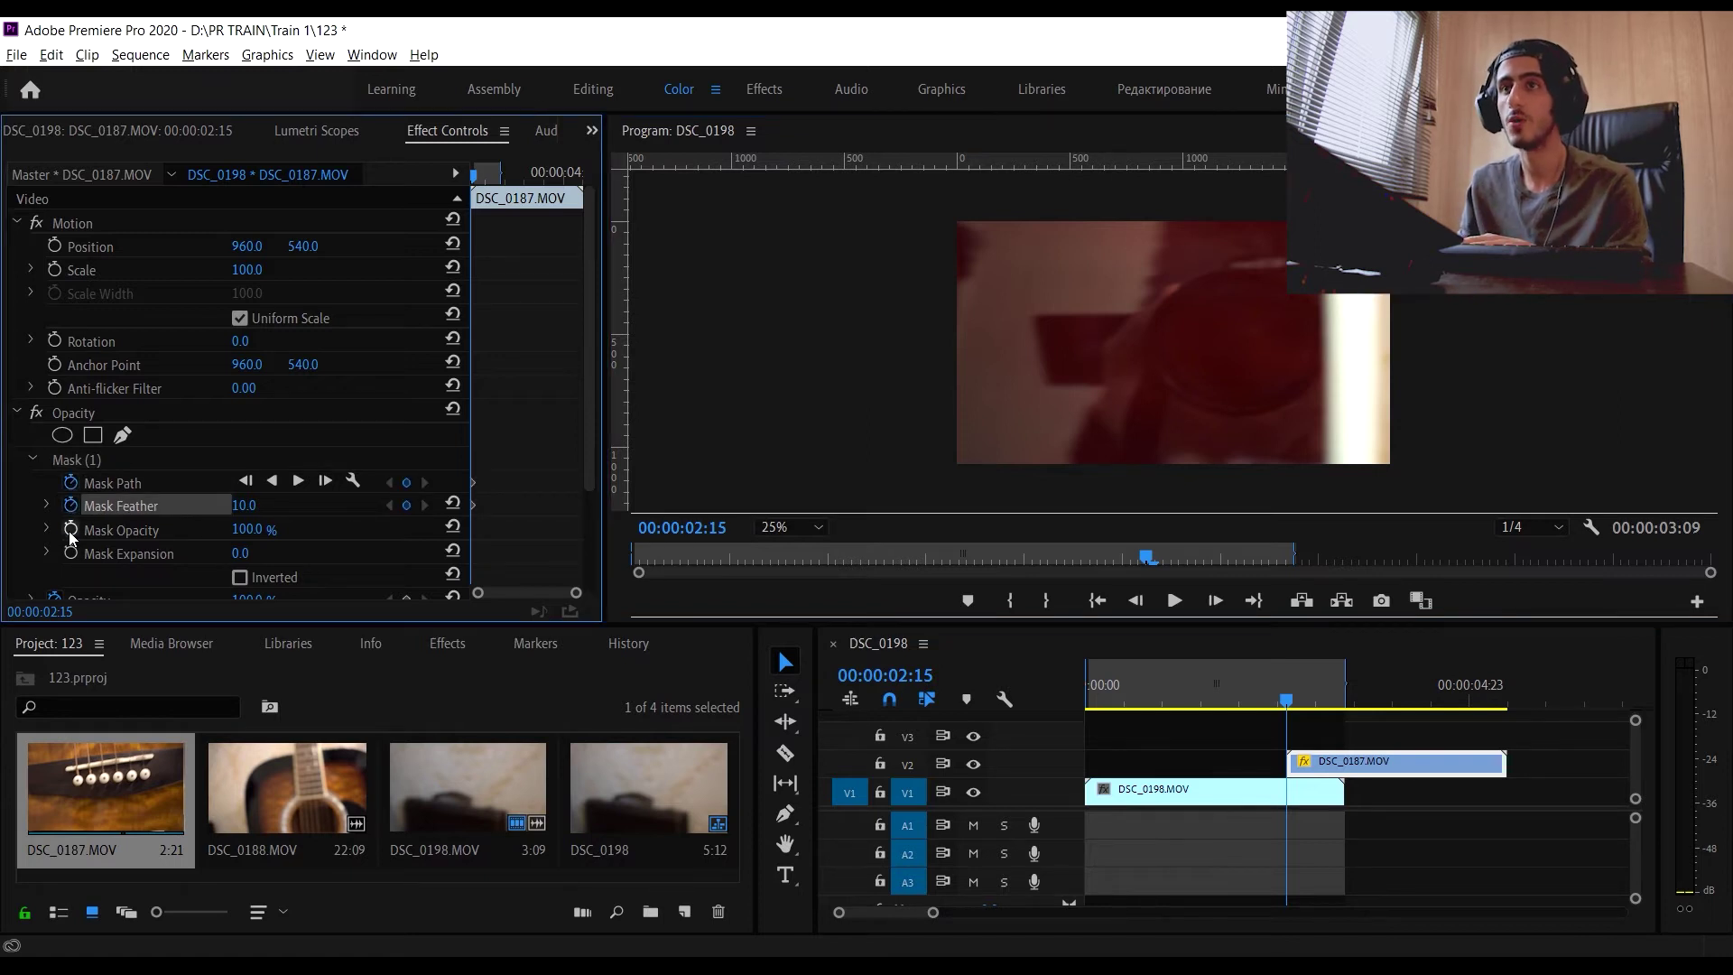
left_click(70, 530)
left_click(71, 554)
Toggle mask inversion on and off, then shift the mask outline down and right.
left_click(240, 578)
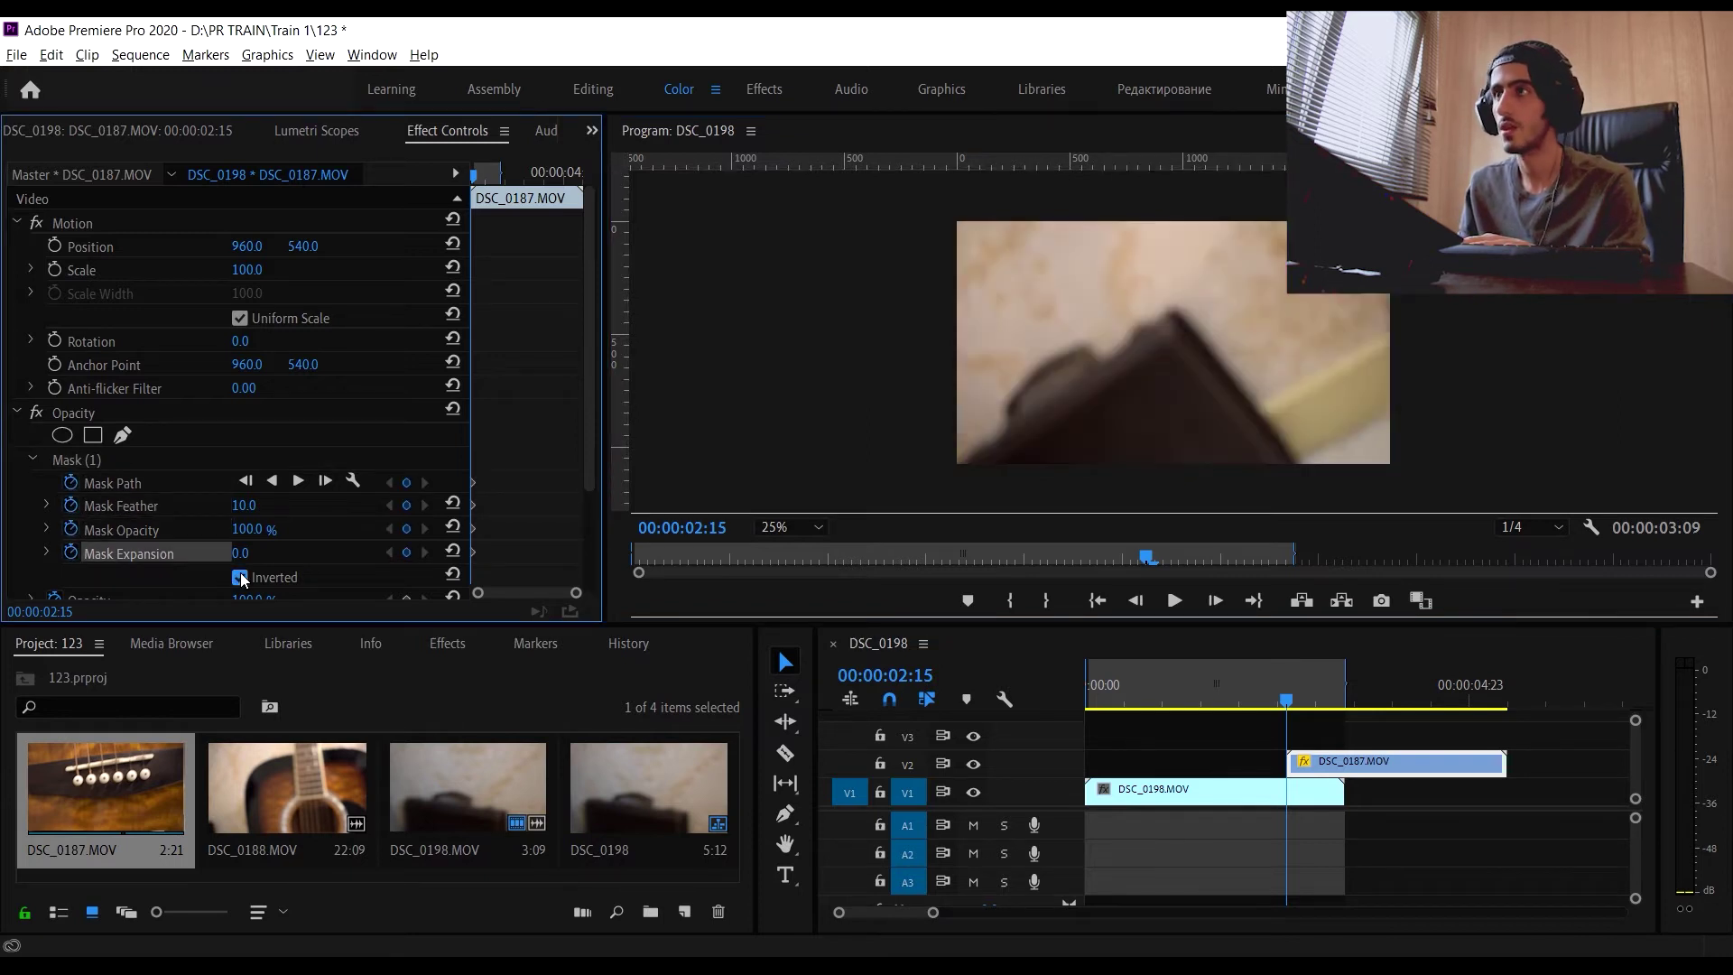
left_click(240, 577)
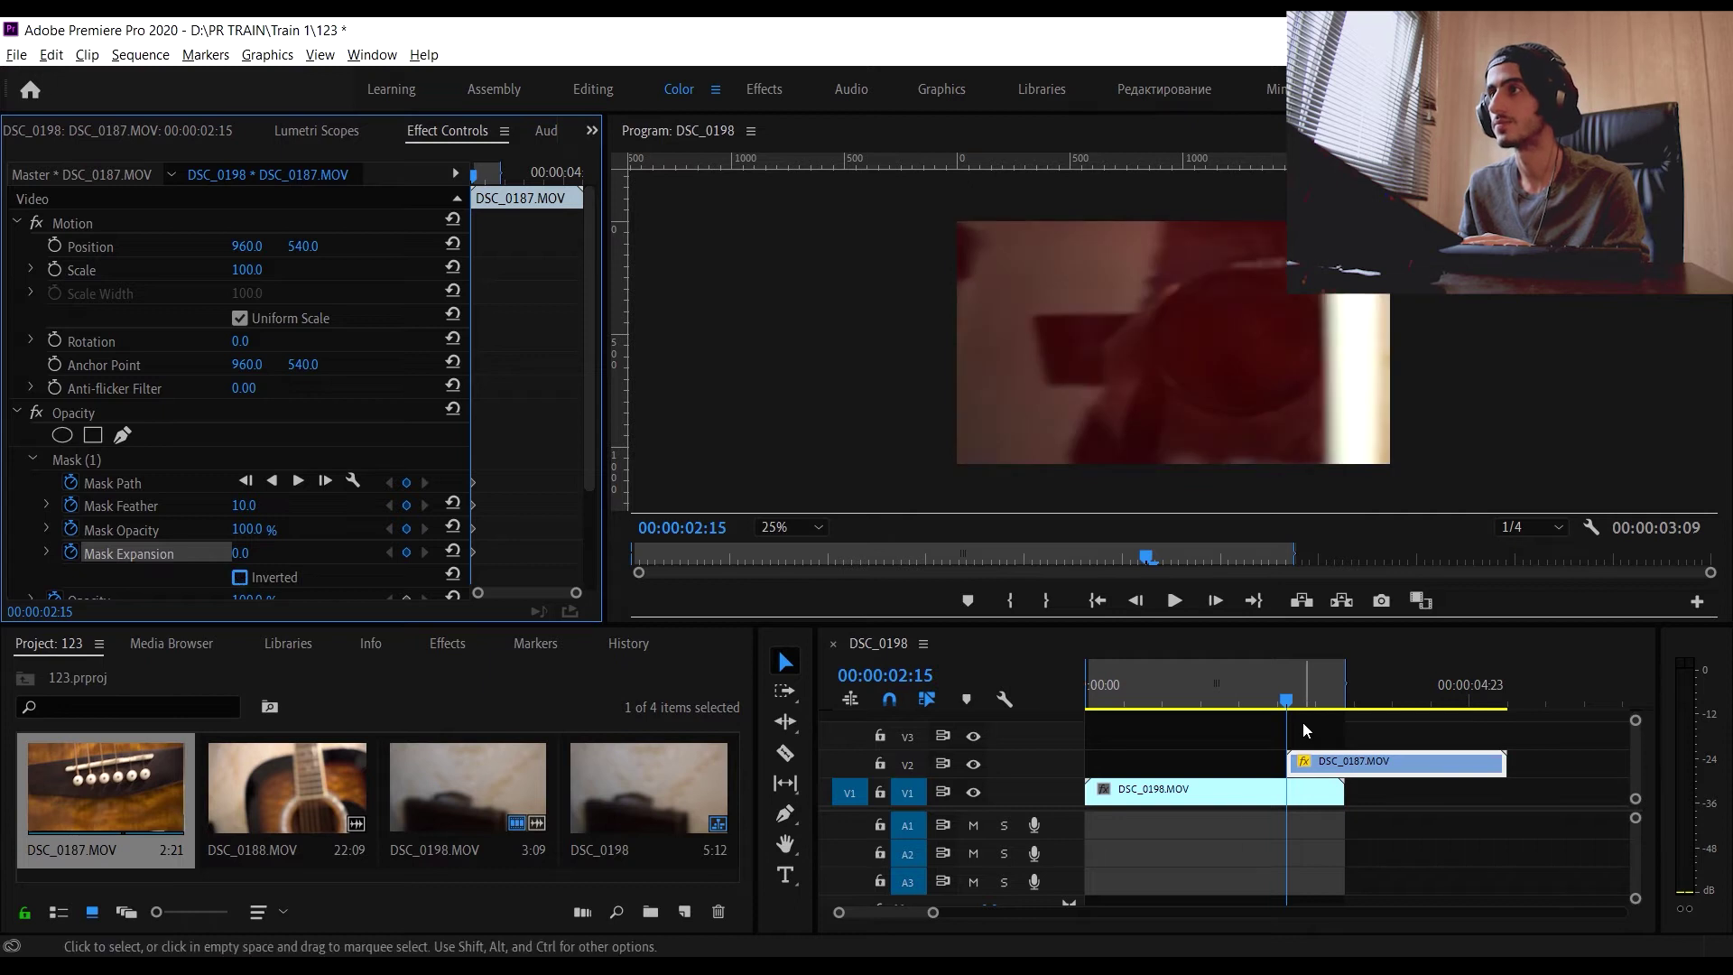
left_click(128, 457)
left_click_drag(1350, 301, 1380, 492)
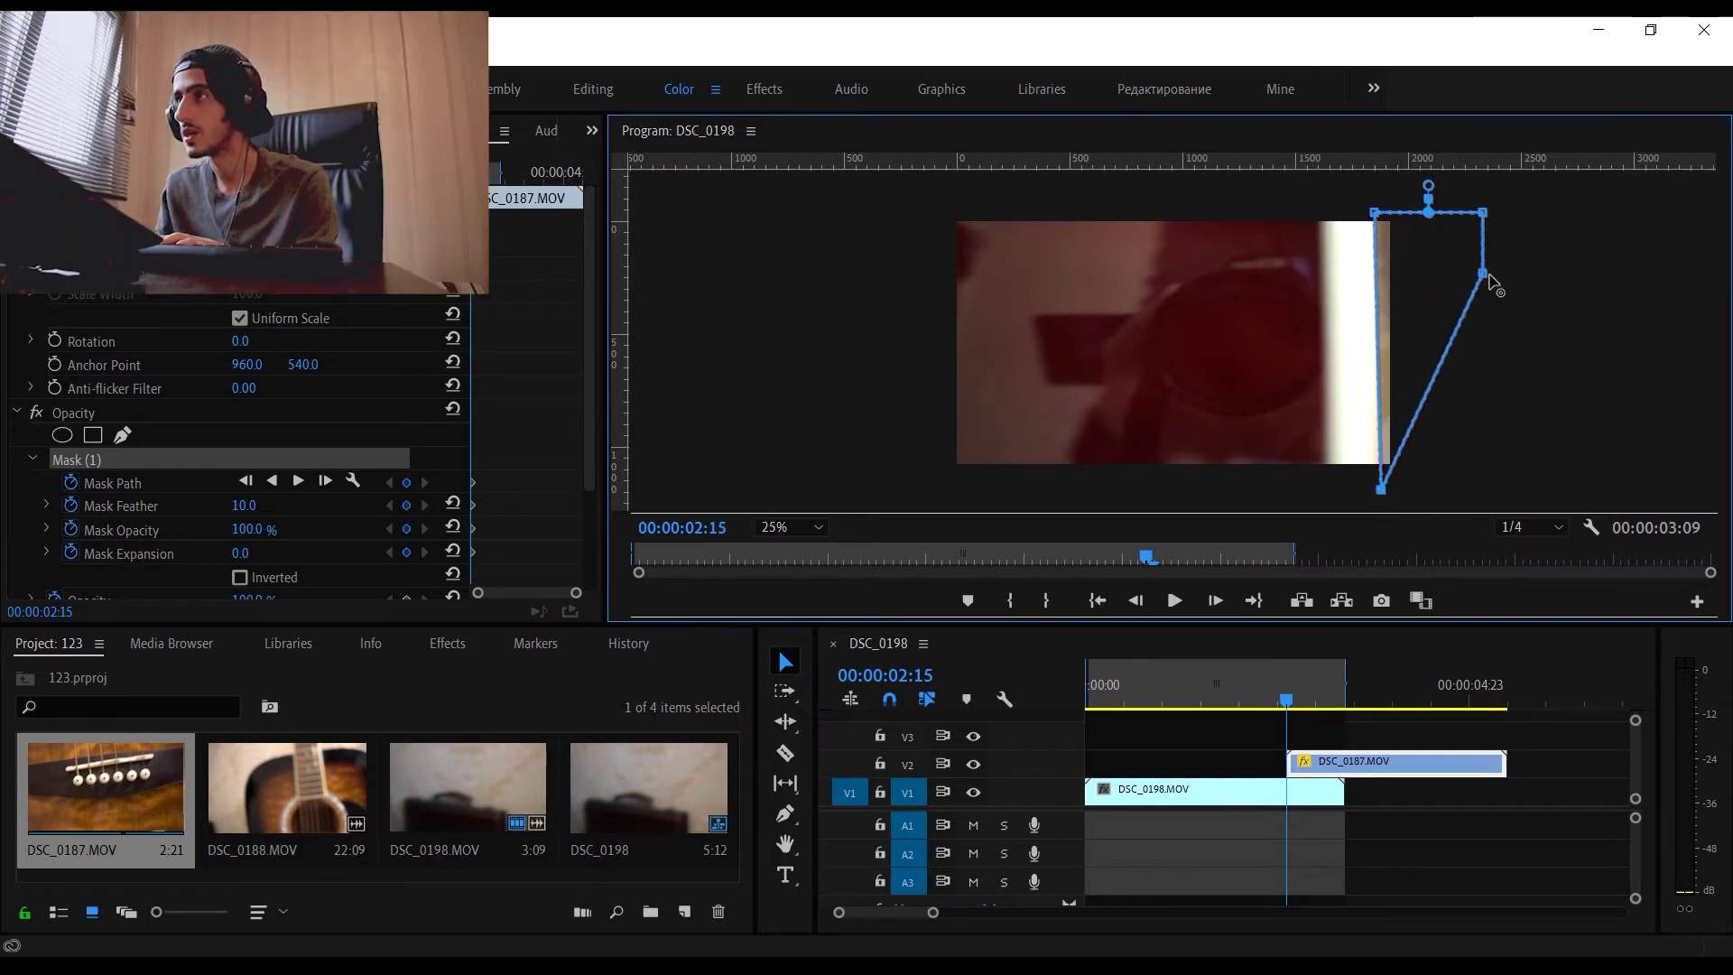
Reshape the mask into a tall trapezoid, then widen its left edge over the next three frames.
left_click_drag(1482, 274, 1527, 486)
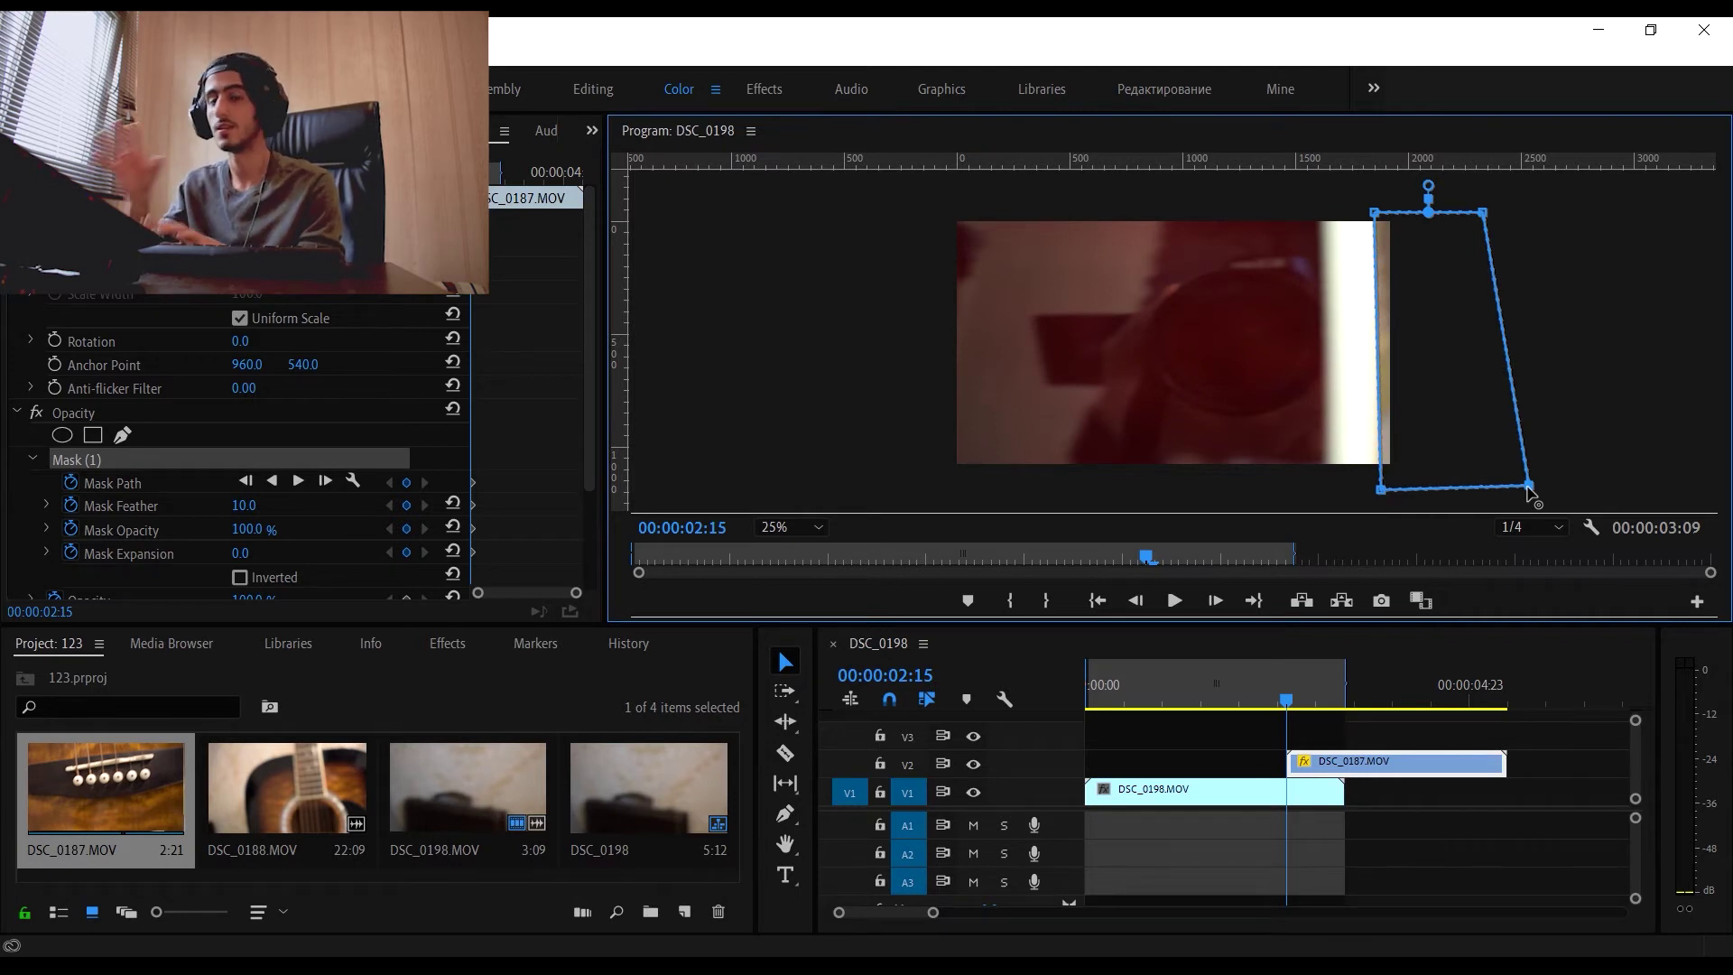
left_click_drag(1483, 213, 1499, 209)
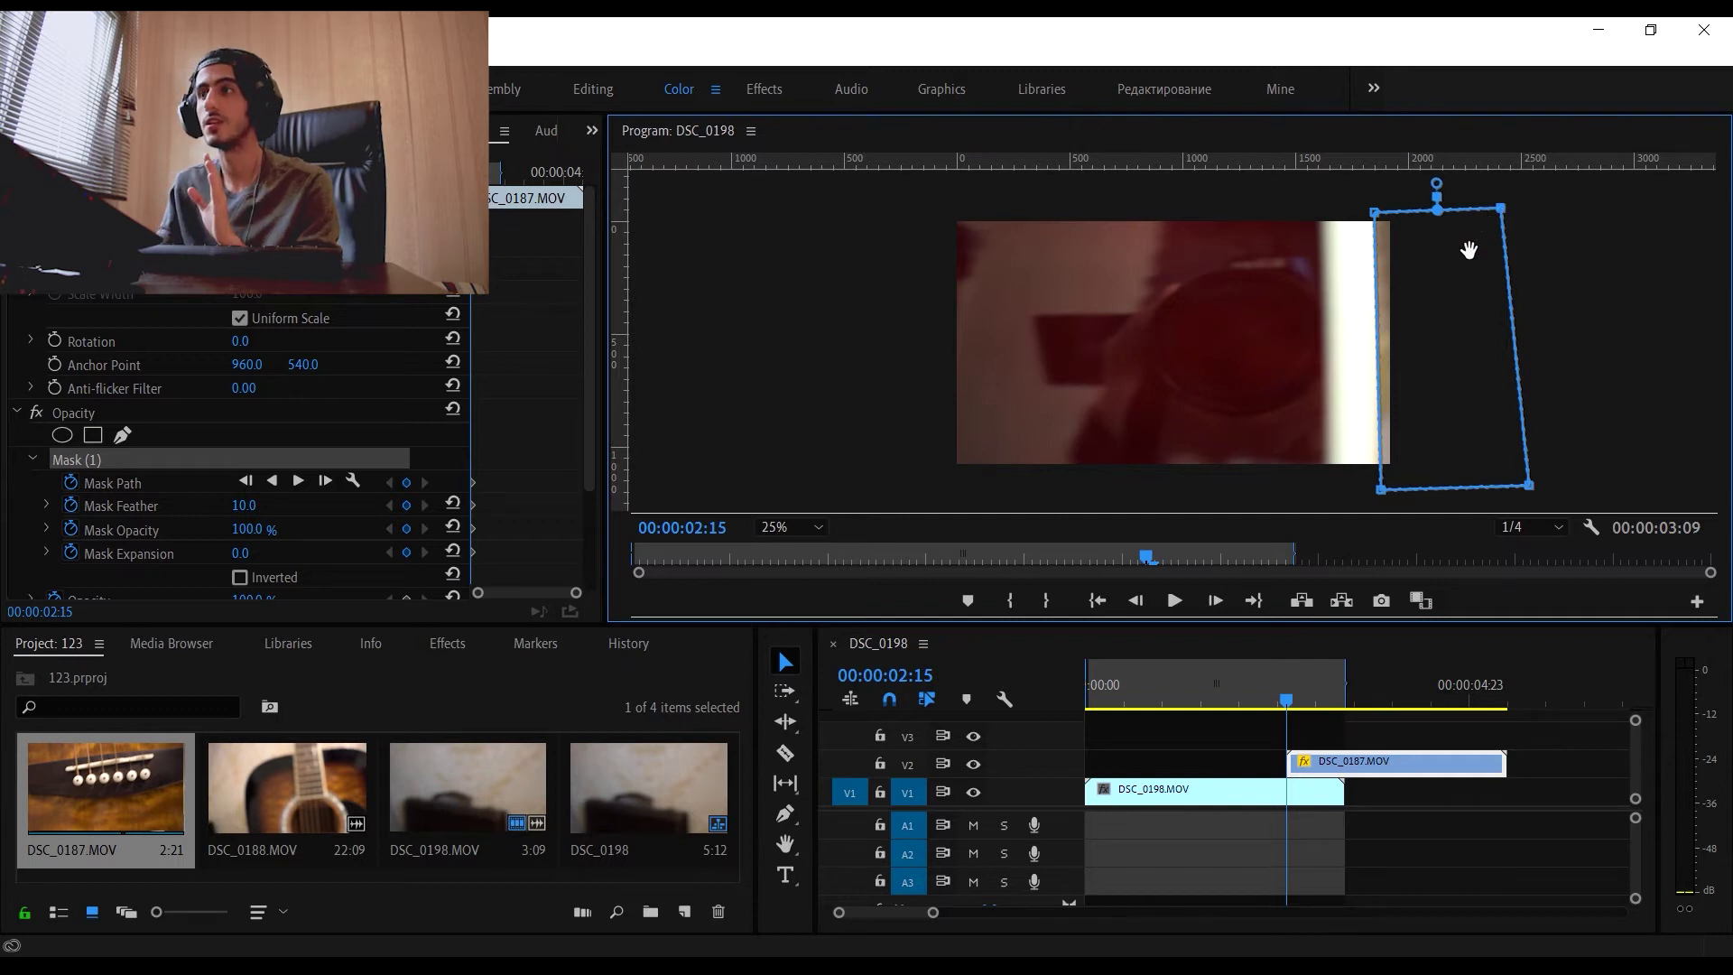
left_click(1215, 602)
left_click_drag(1372, 215, 1346, 211)
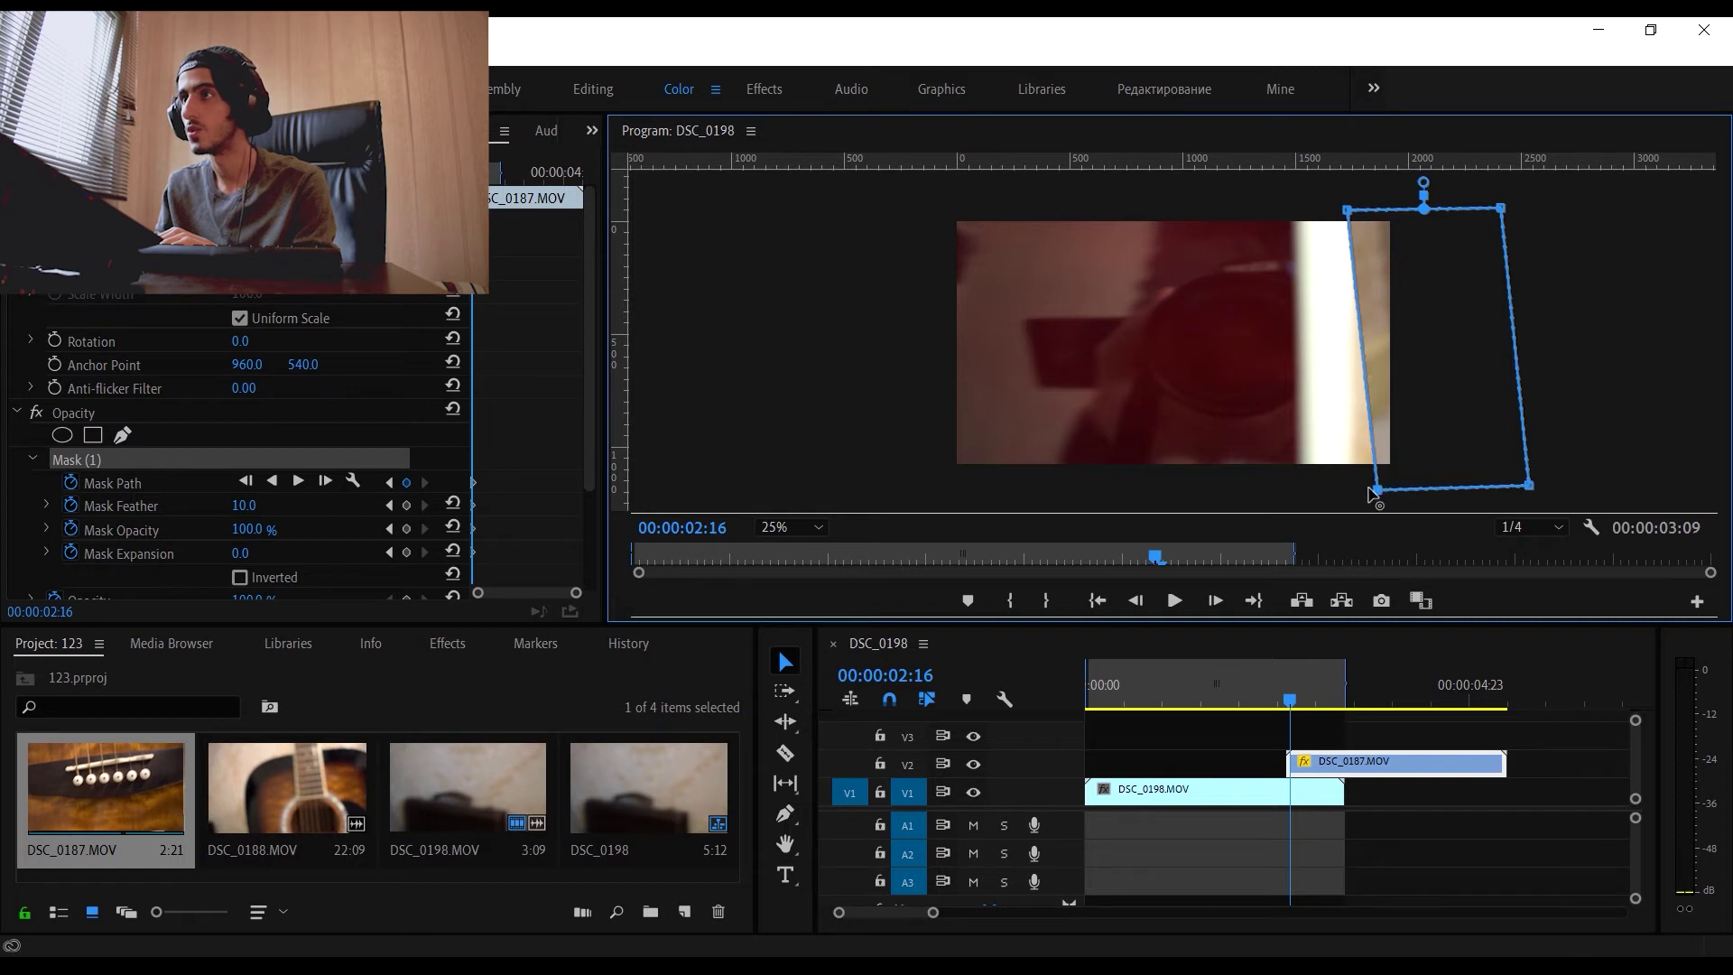
left_click_drag(1368, 487, 1351, 493)
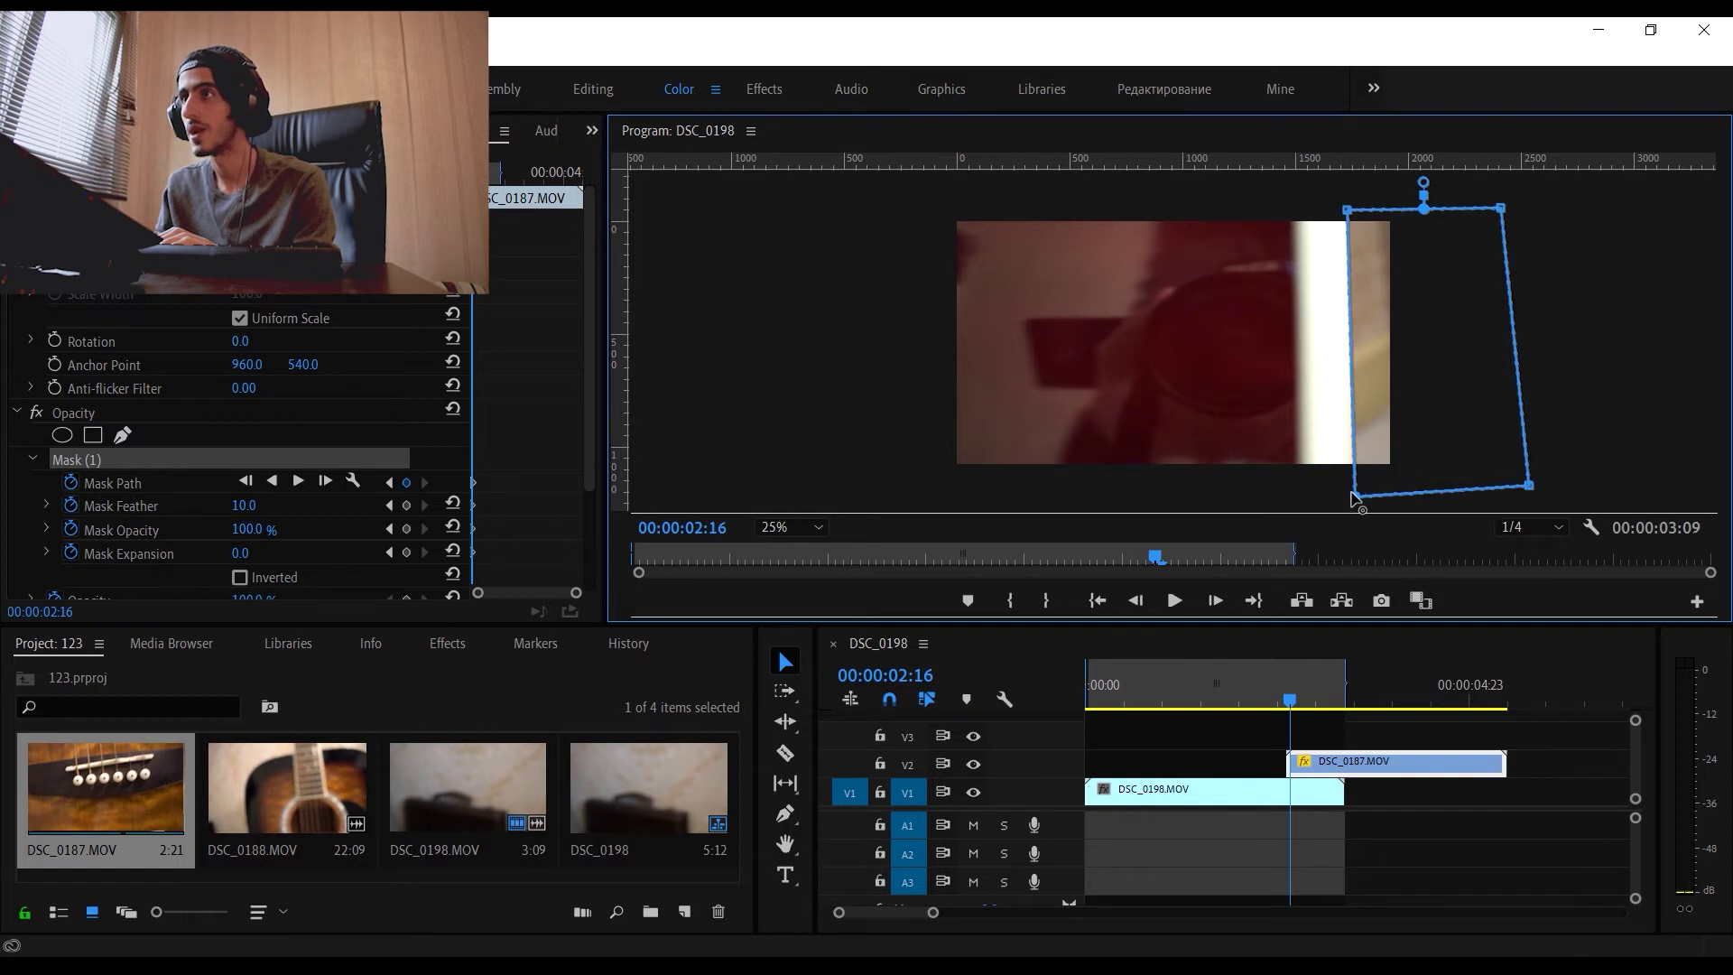
left_click(1215, 602)
left_click_drag(1347, 211, 1319, 218)
left_click_drag(1351, 496, 1320, 489)
key("Right")
left_click_drag(1320, 219, 1288, 215)
left_click_drag(1321, 488, 1292, 485)
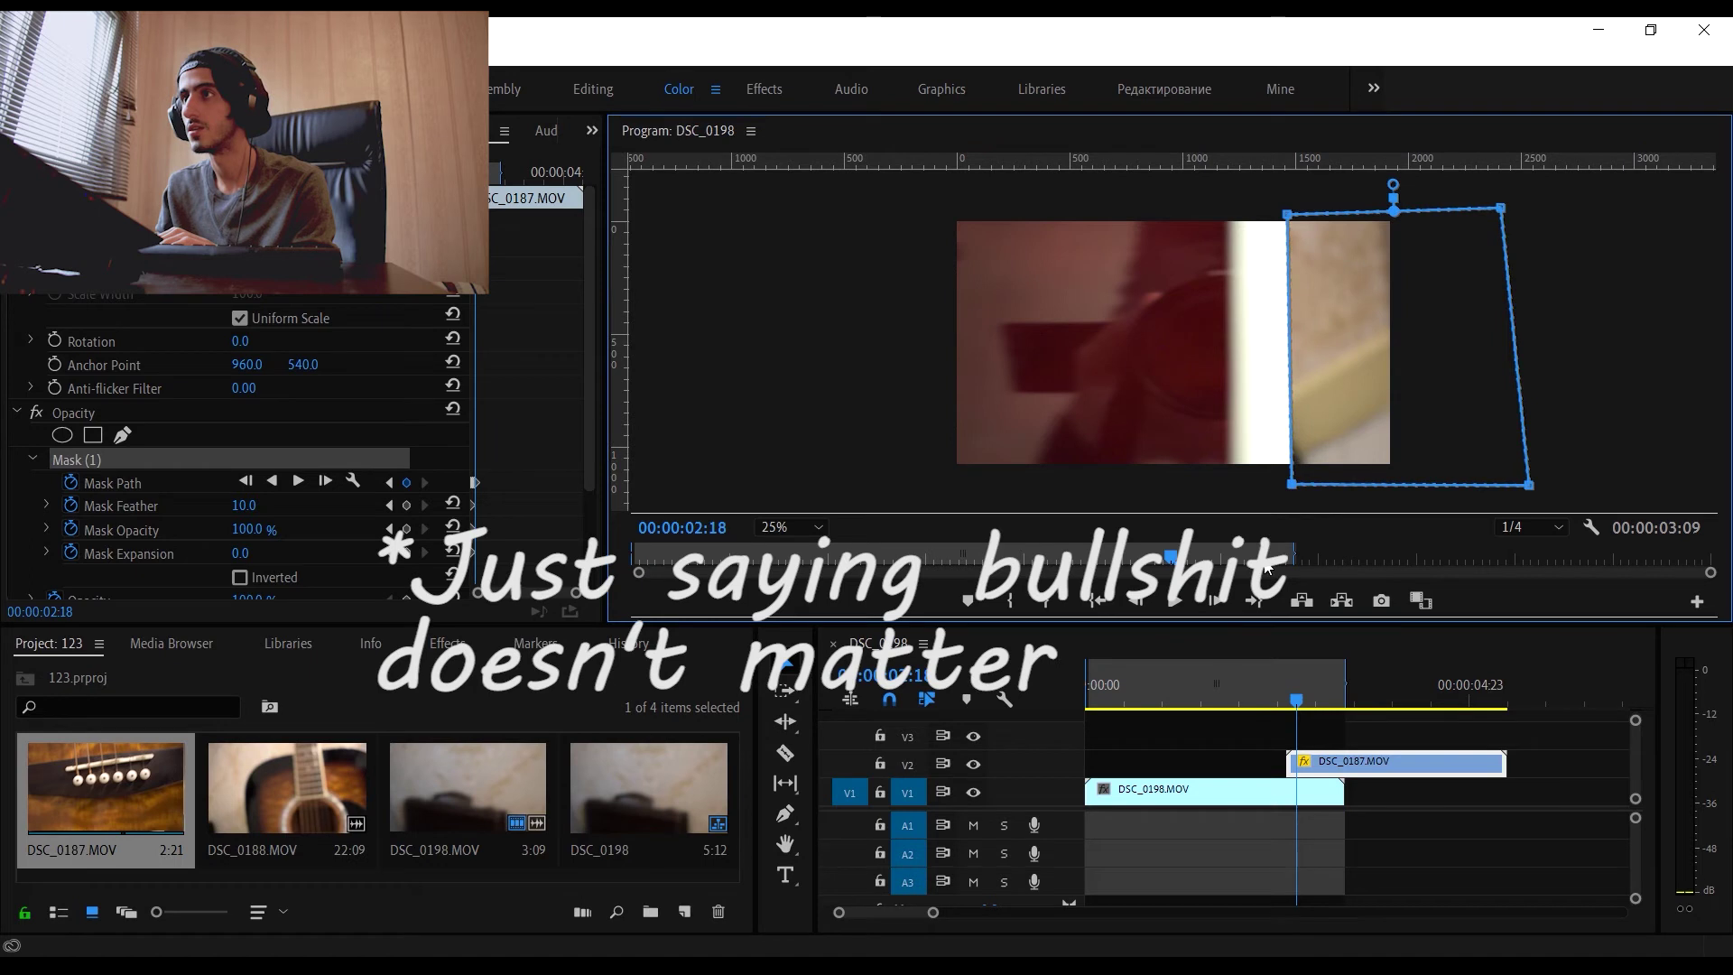
Keep stepping frames, pulling the mask's left edge further left and making its right edge vertical.
left_click(1215, 601)
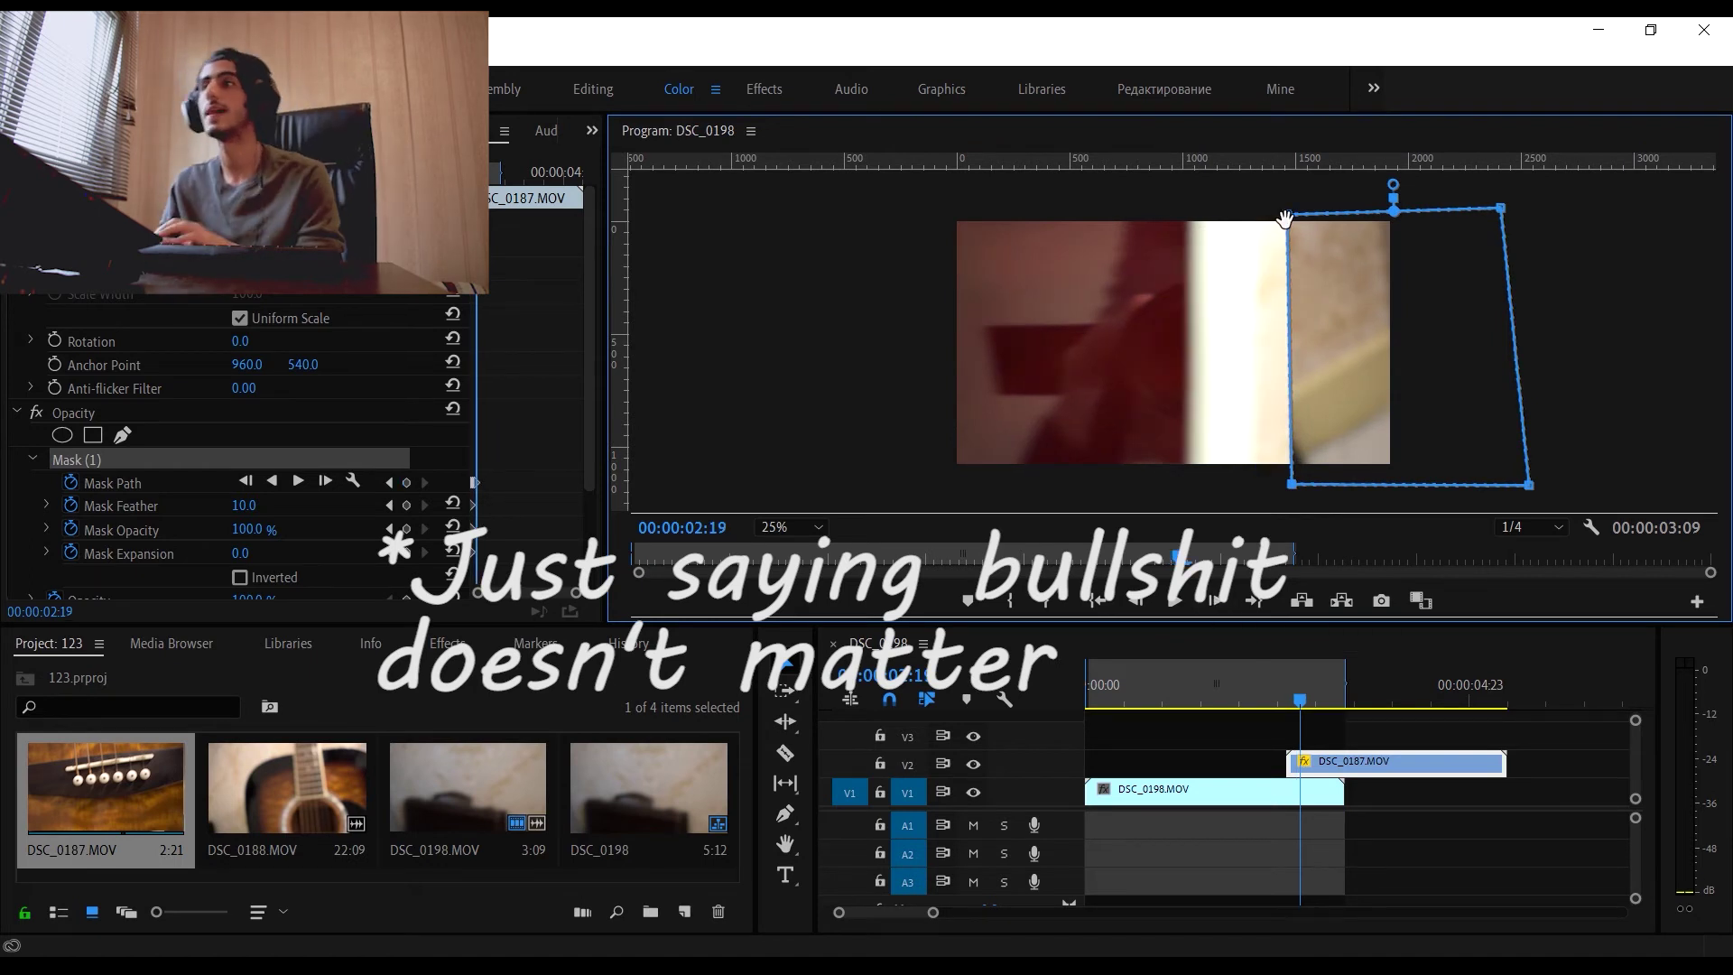
left_click_drag(1287, 215, 1248, 216)
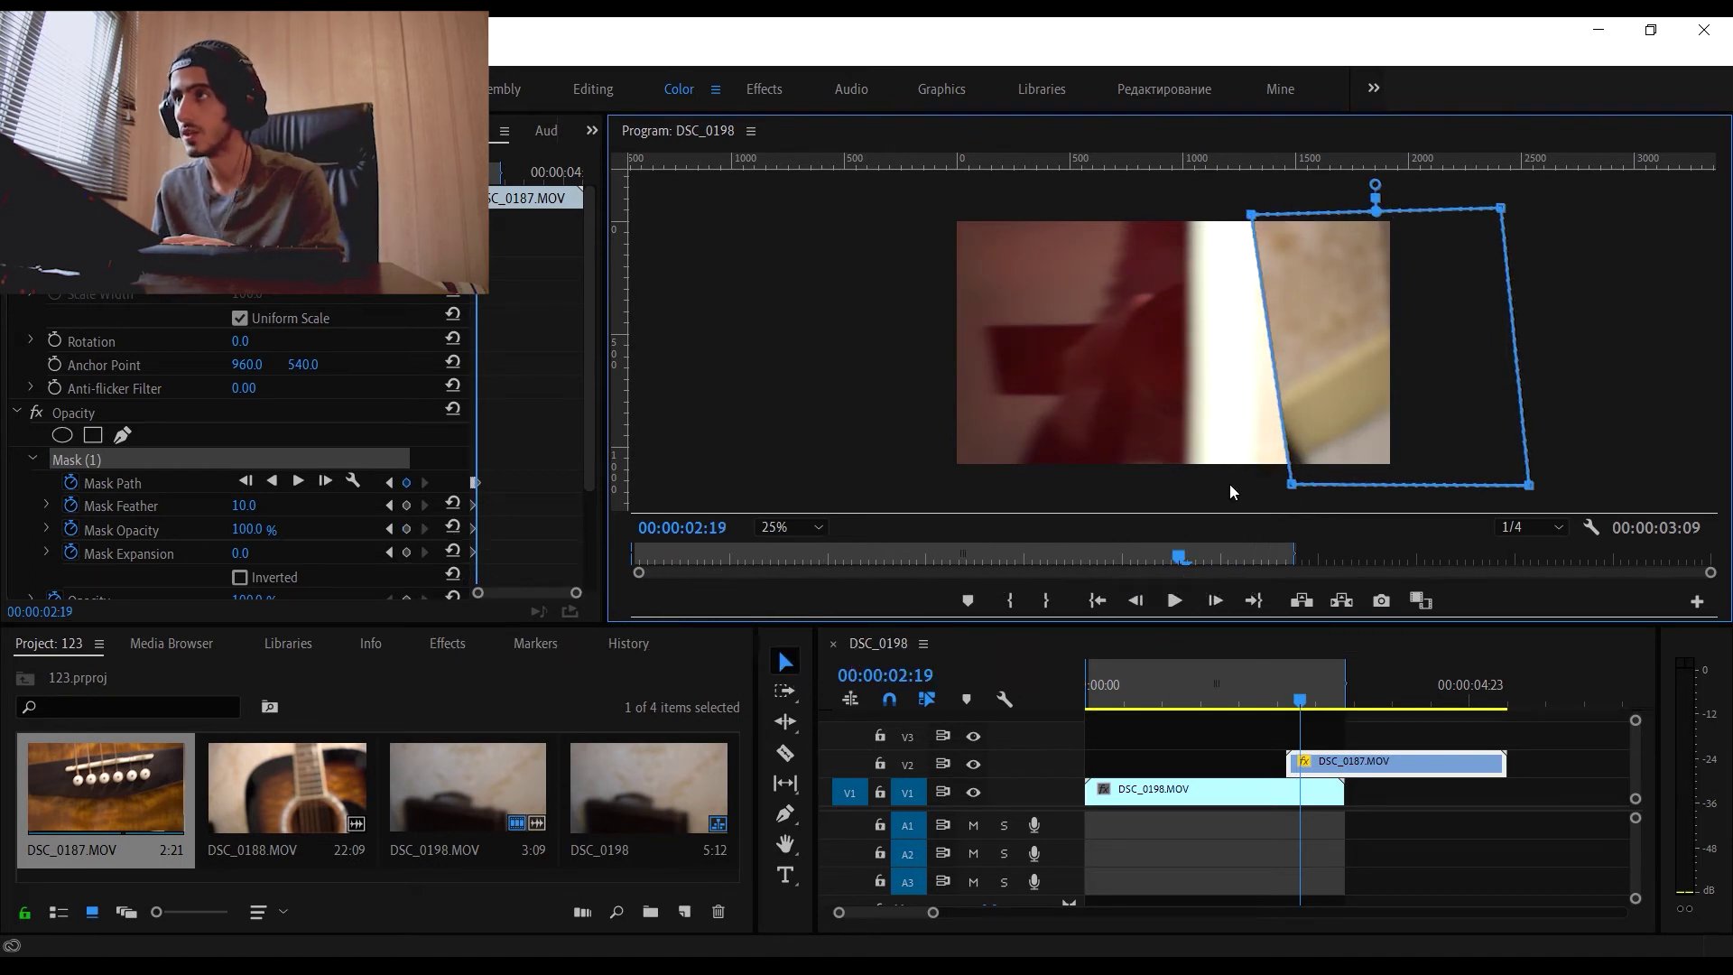
left_click_drag(1294, 488, 1246, 487)
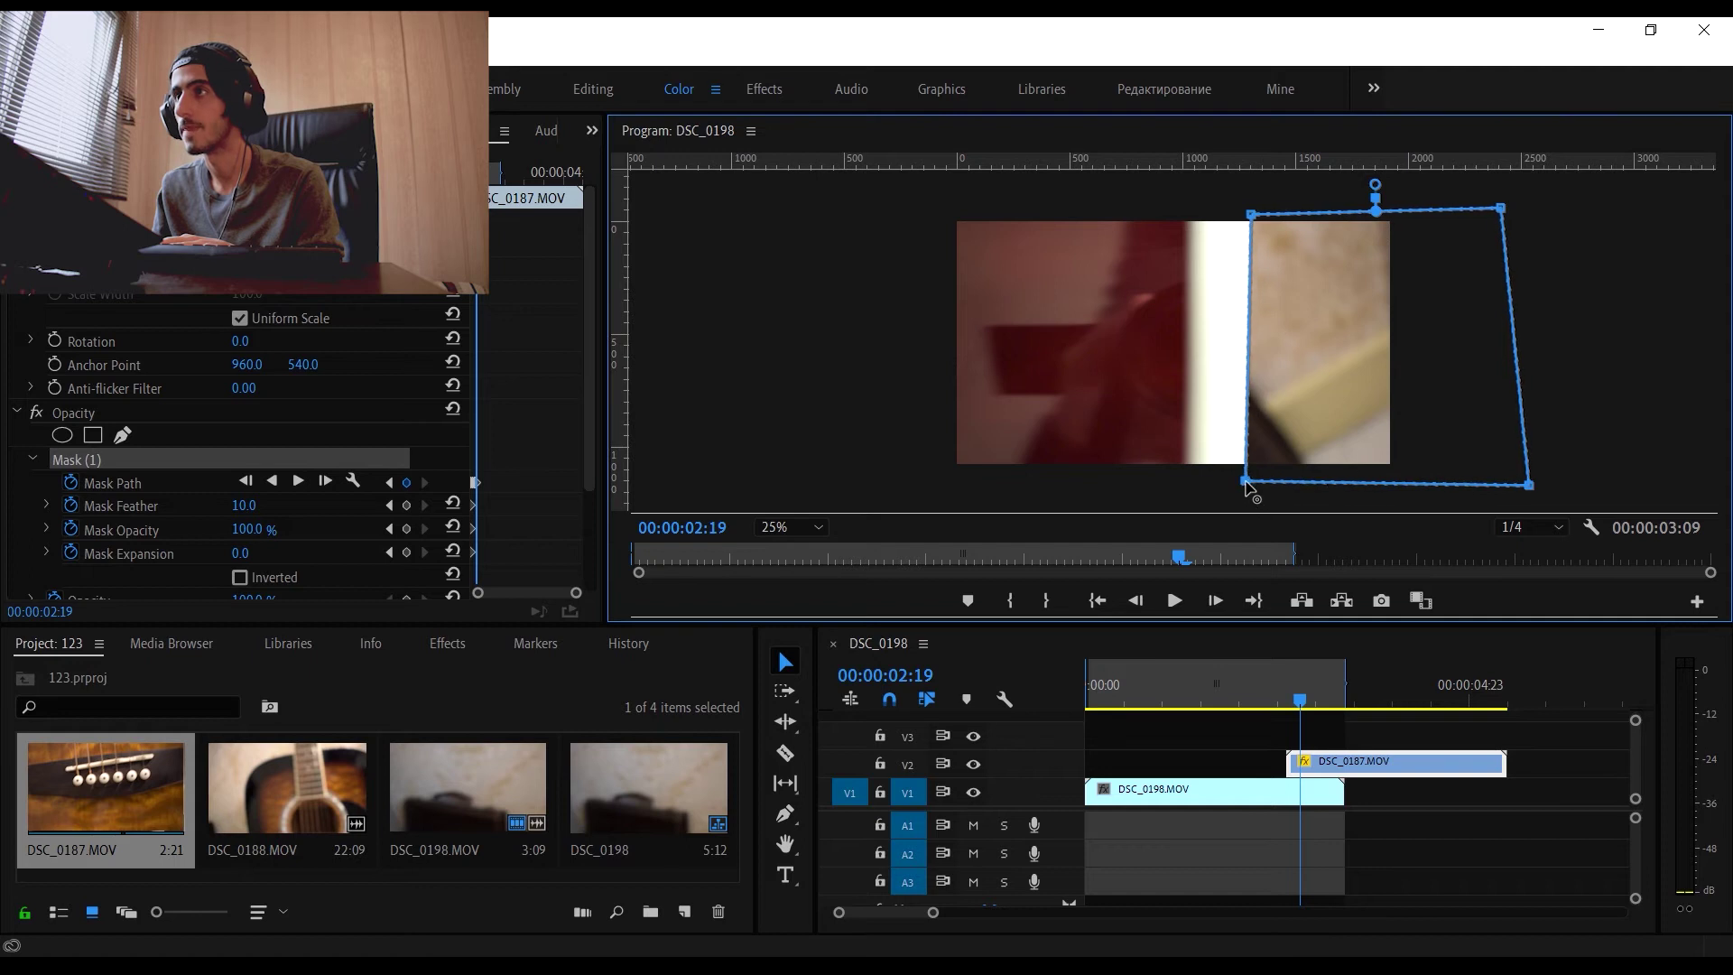
left_click(1214, 601)
left_click_drag(1252, 216, 1203, 209)
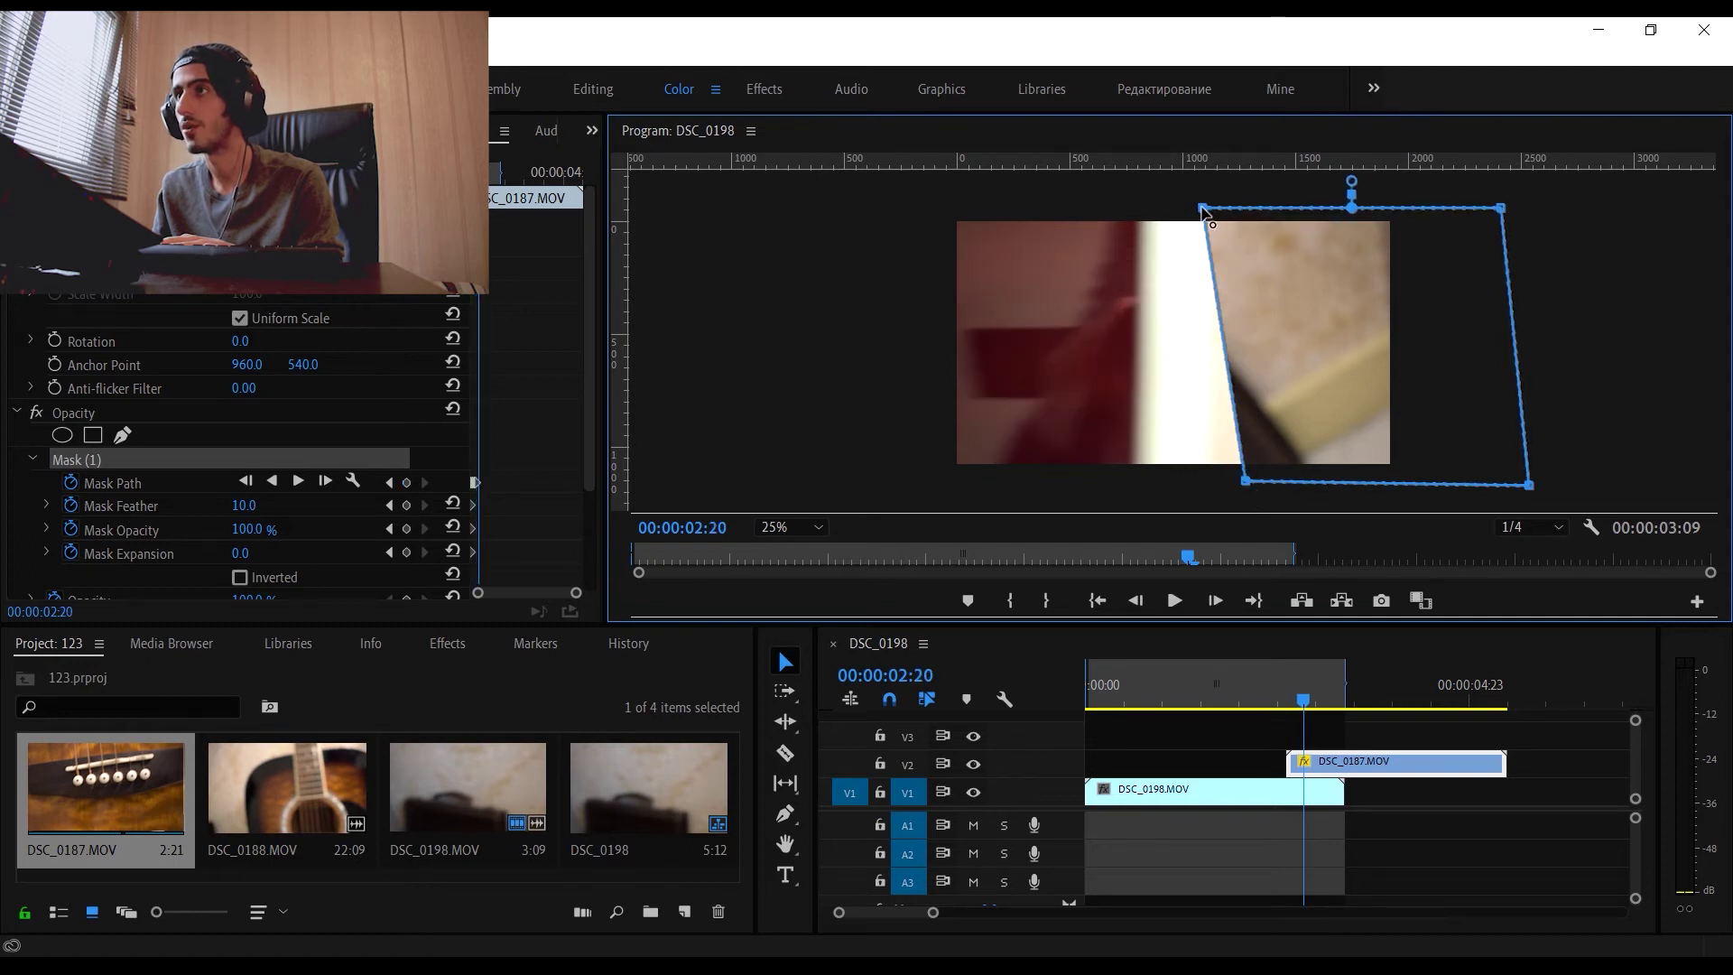
left_click_drag(1238, 489, 1190, 491)
left_click(1215, 601)
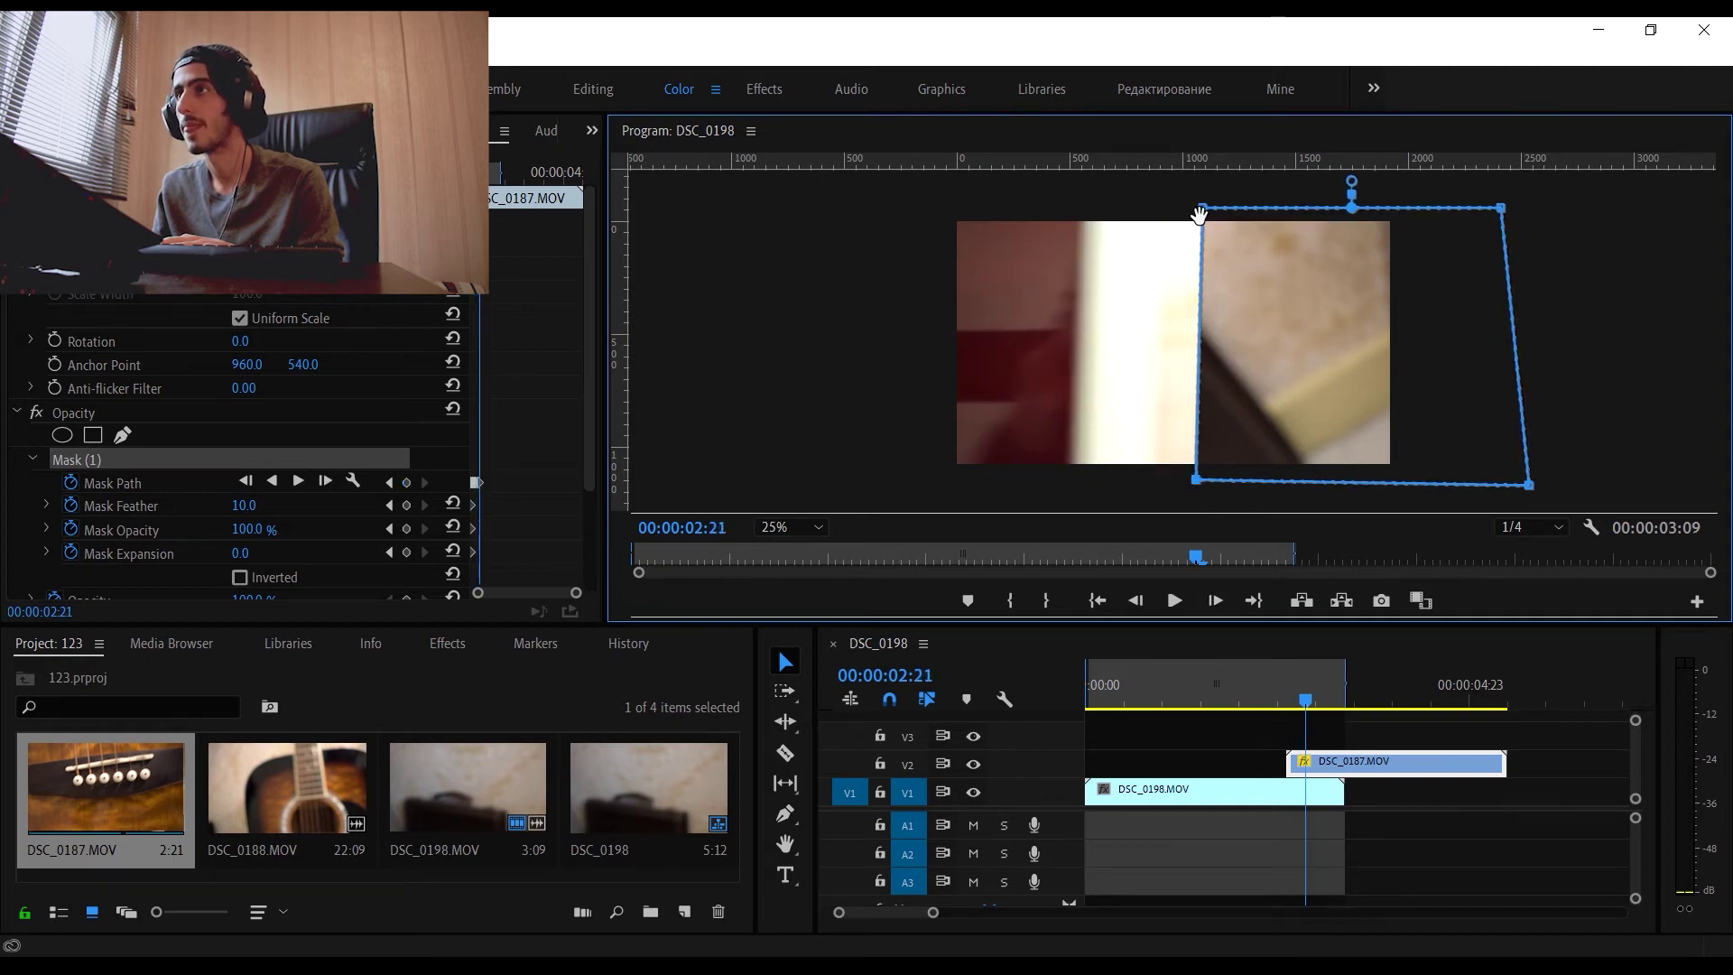
left_click_drag(1198, 214, 1160, 214)
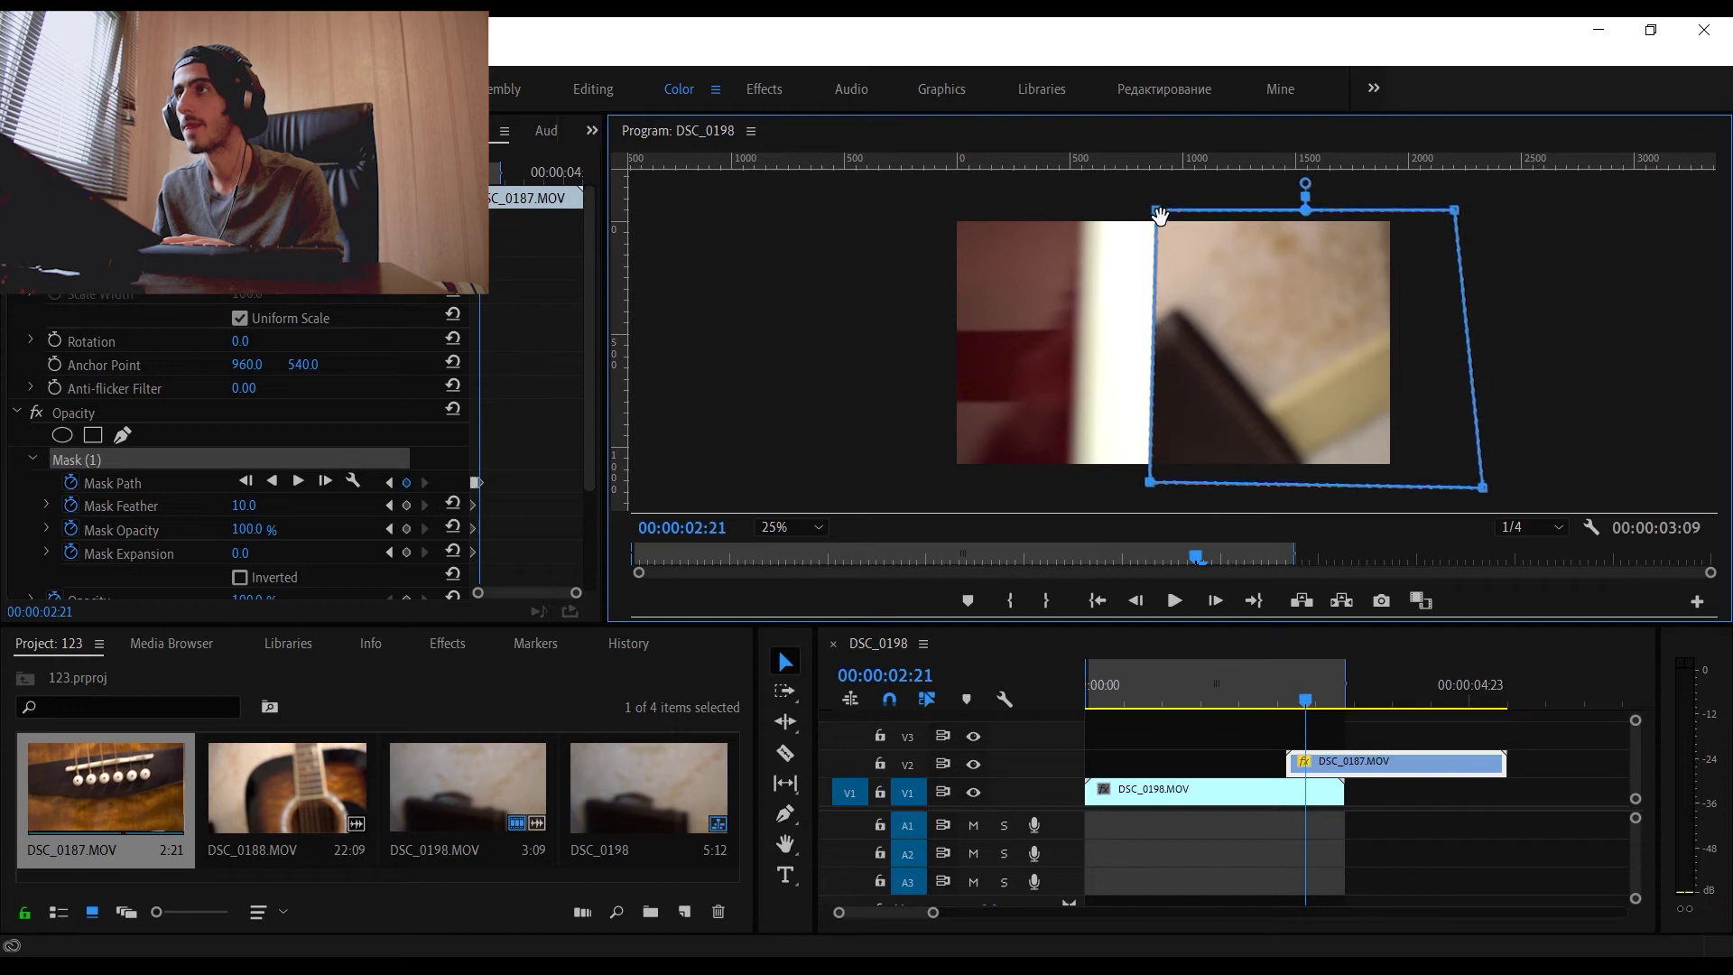
left_click(1215, 601)
left_click_drag(1249, 398, 1188, 395)
left_click_drag(1390, 209, 1414, 212)
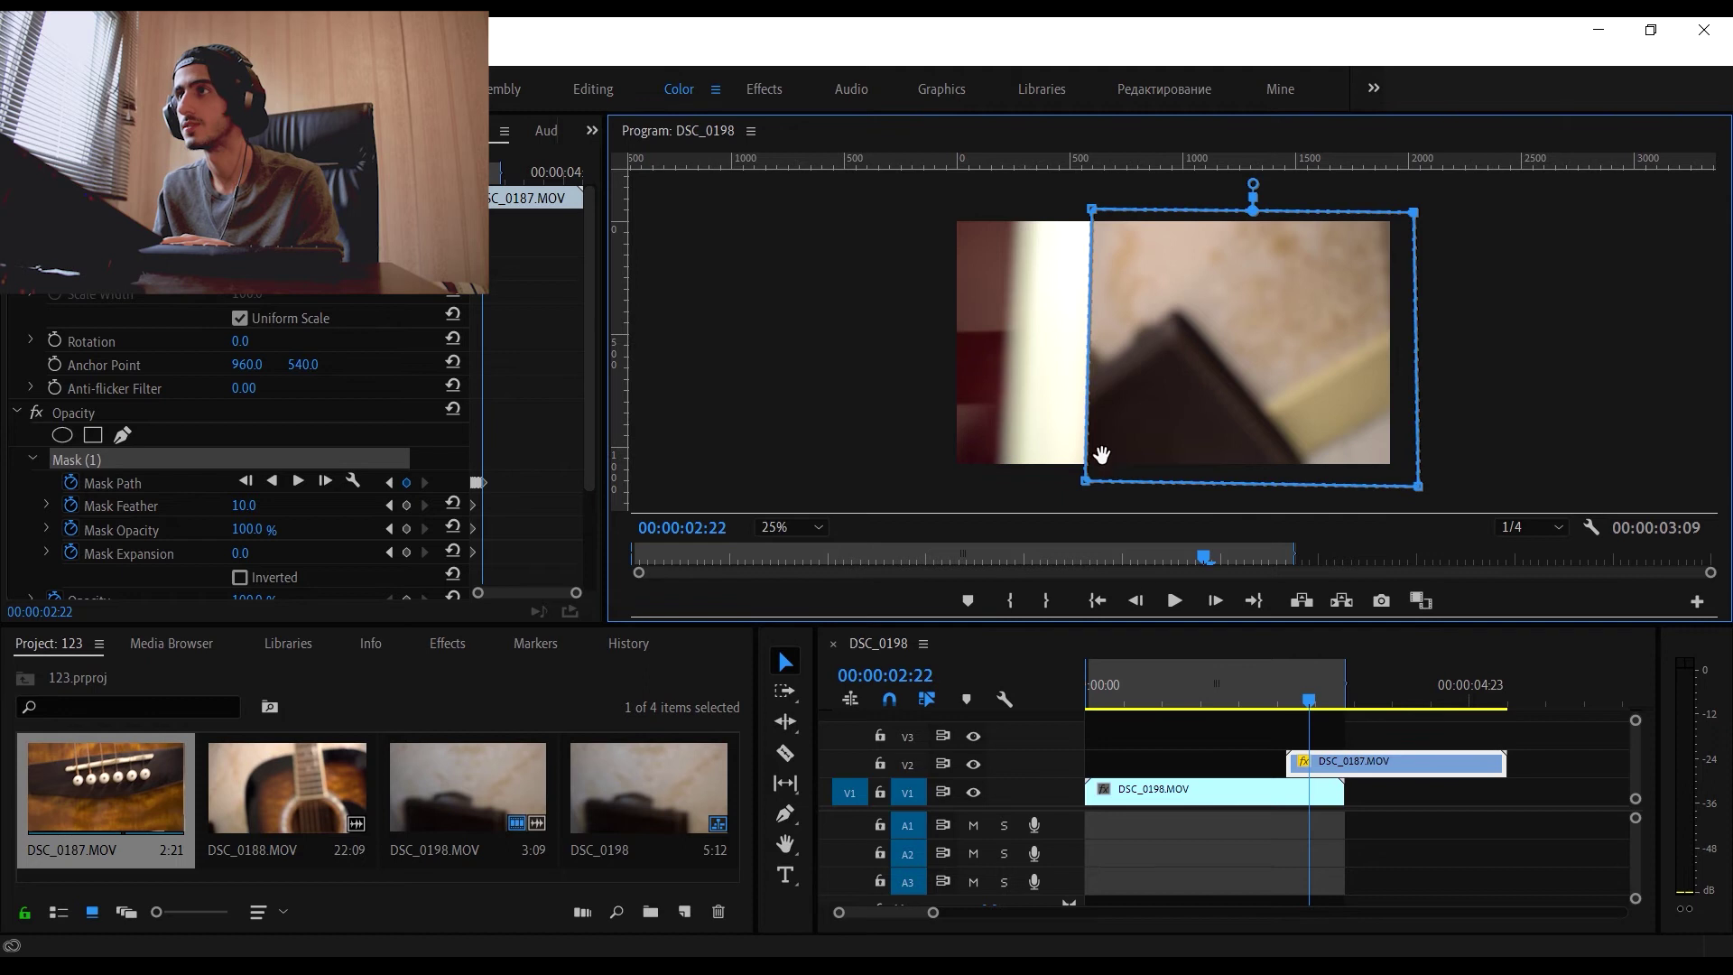
Pull the mask's left corners past the picture's edge by 00:00:03:00 so DSC_0187 fills the frame.
left_click(1216, 601)
left_click_drag(1092, 209, 1025, 203)
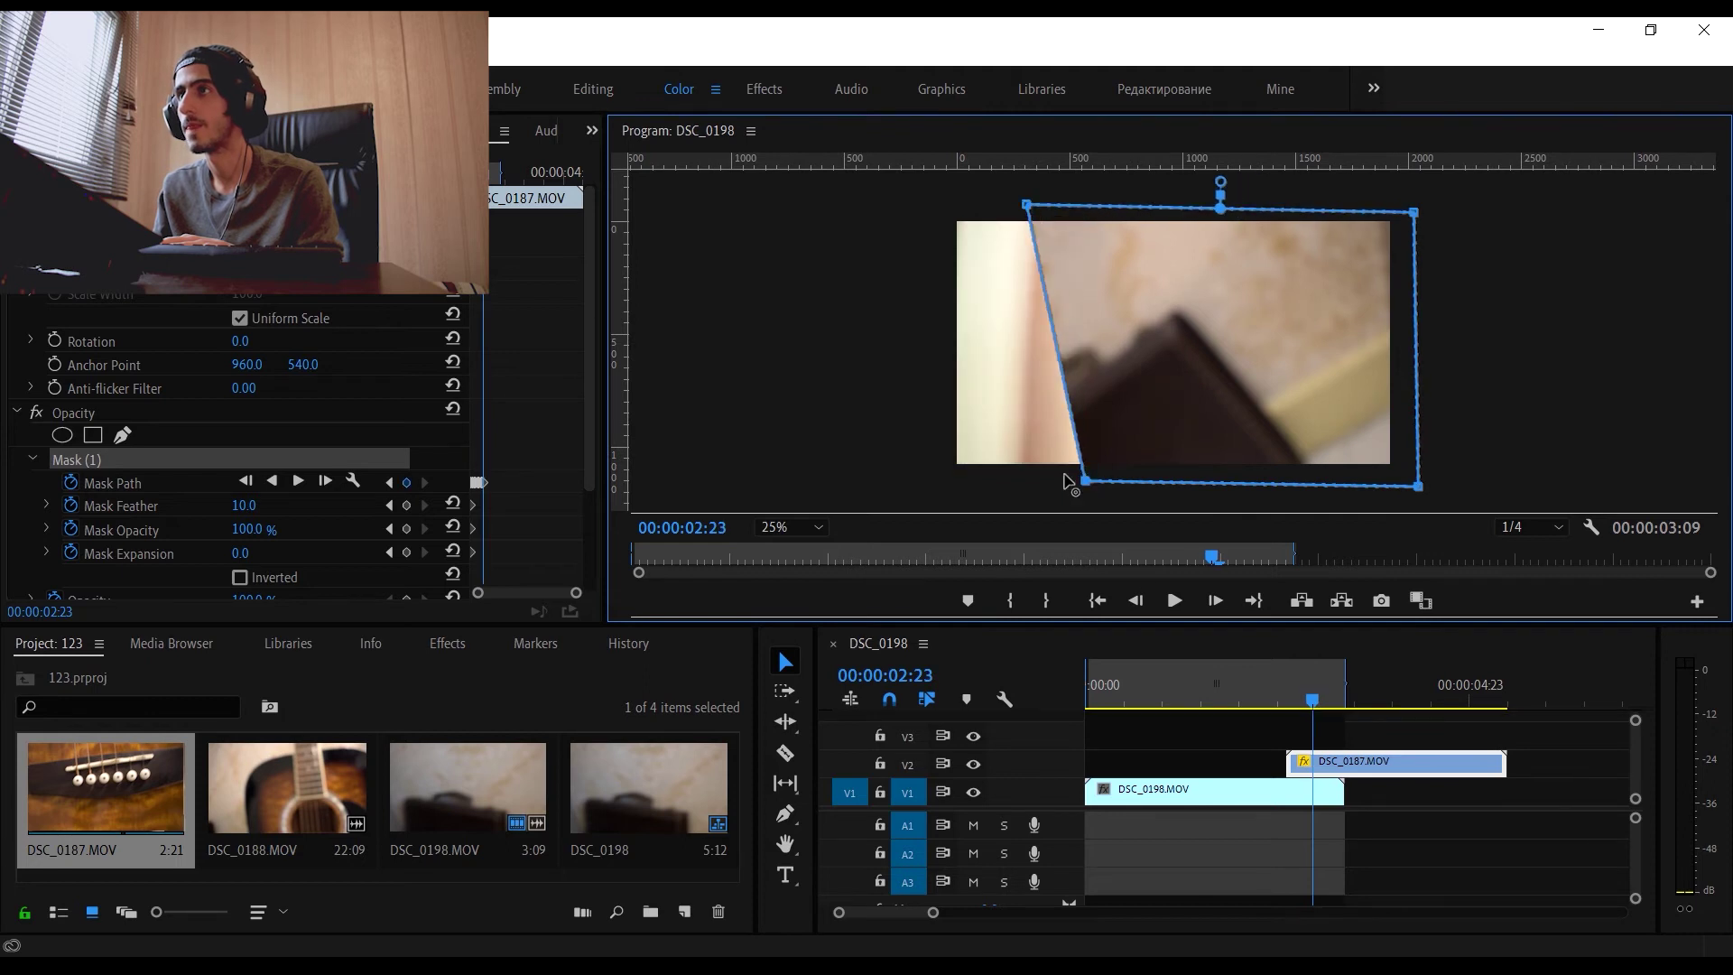
left_click_drag(1065, 476, 990, 480)
left_click(1215, 601)
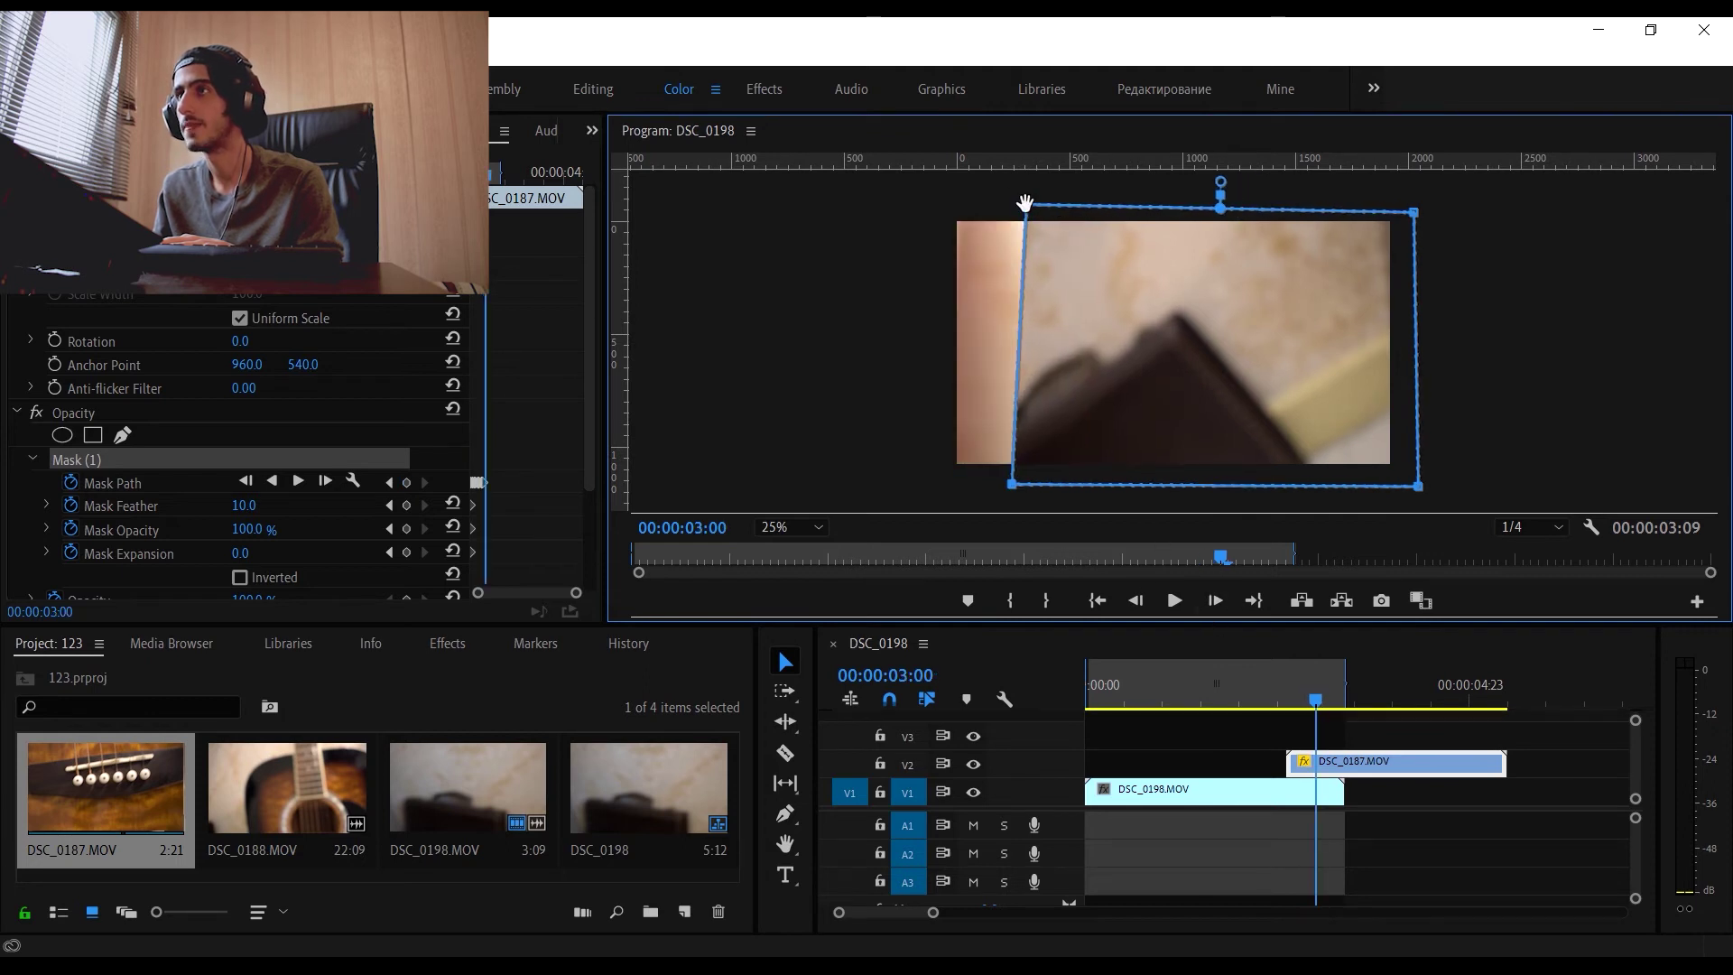
left_click_drag(1026, 203, 937, 207)
left_click_drag(1012, 484, 938, 485)
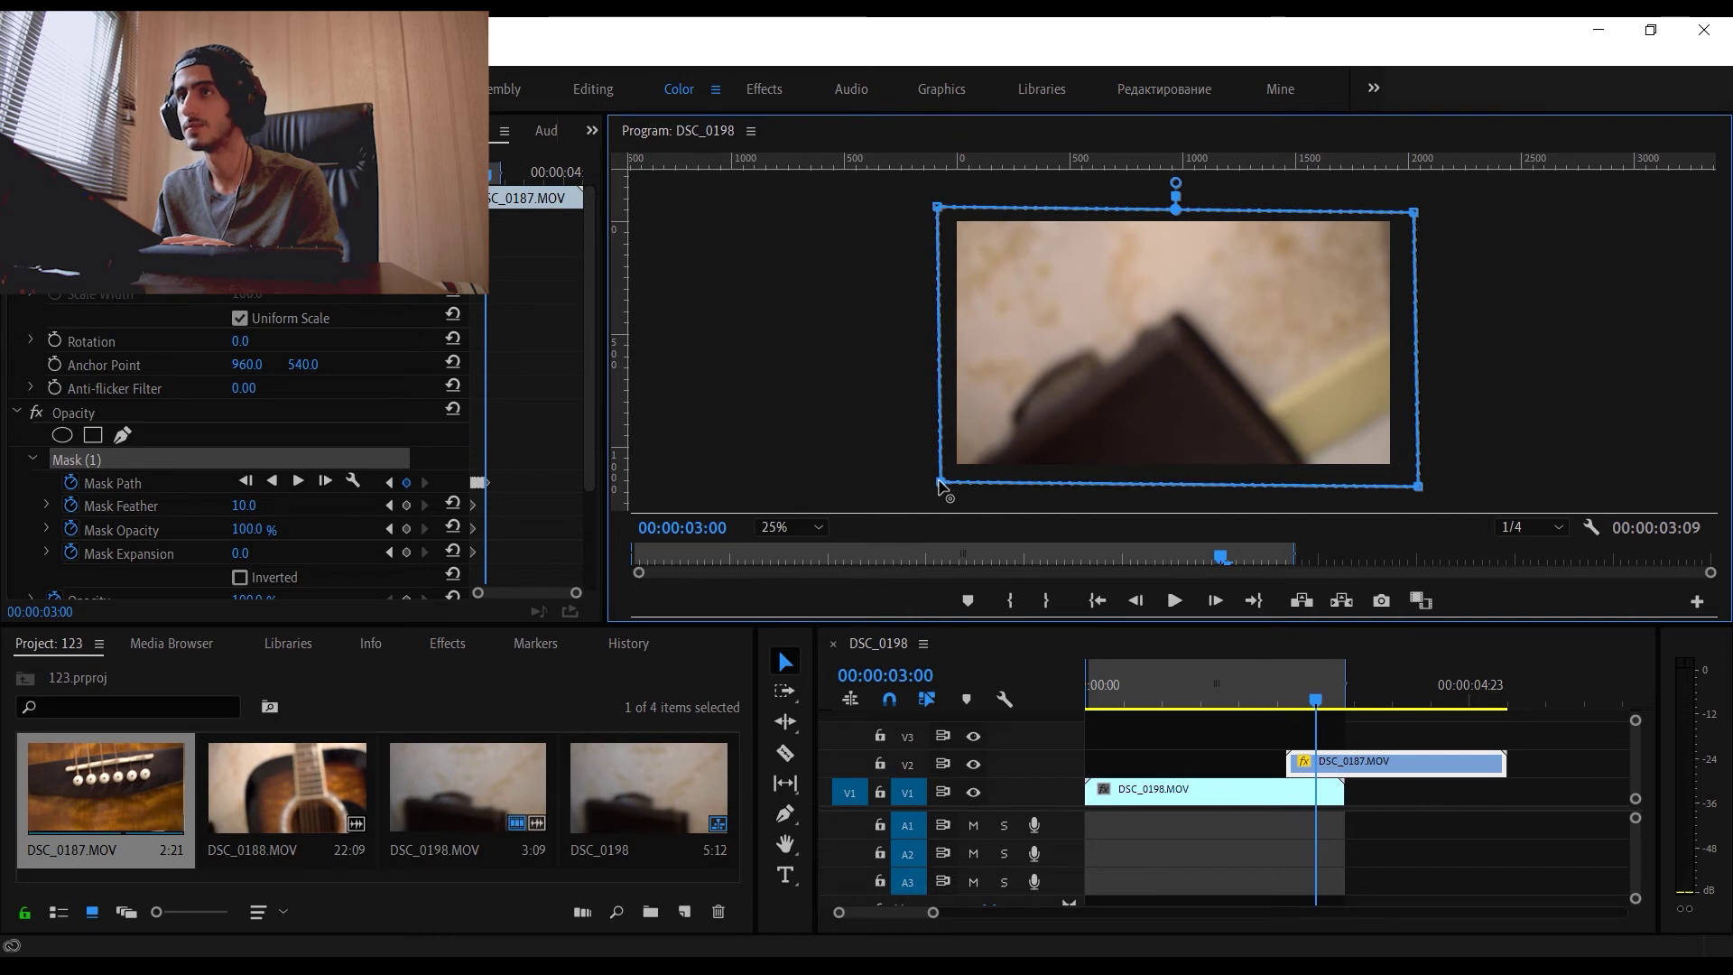
left_click(1245, 700)
key("space")
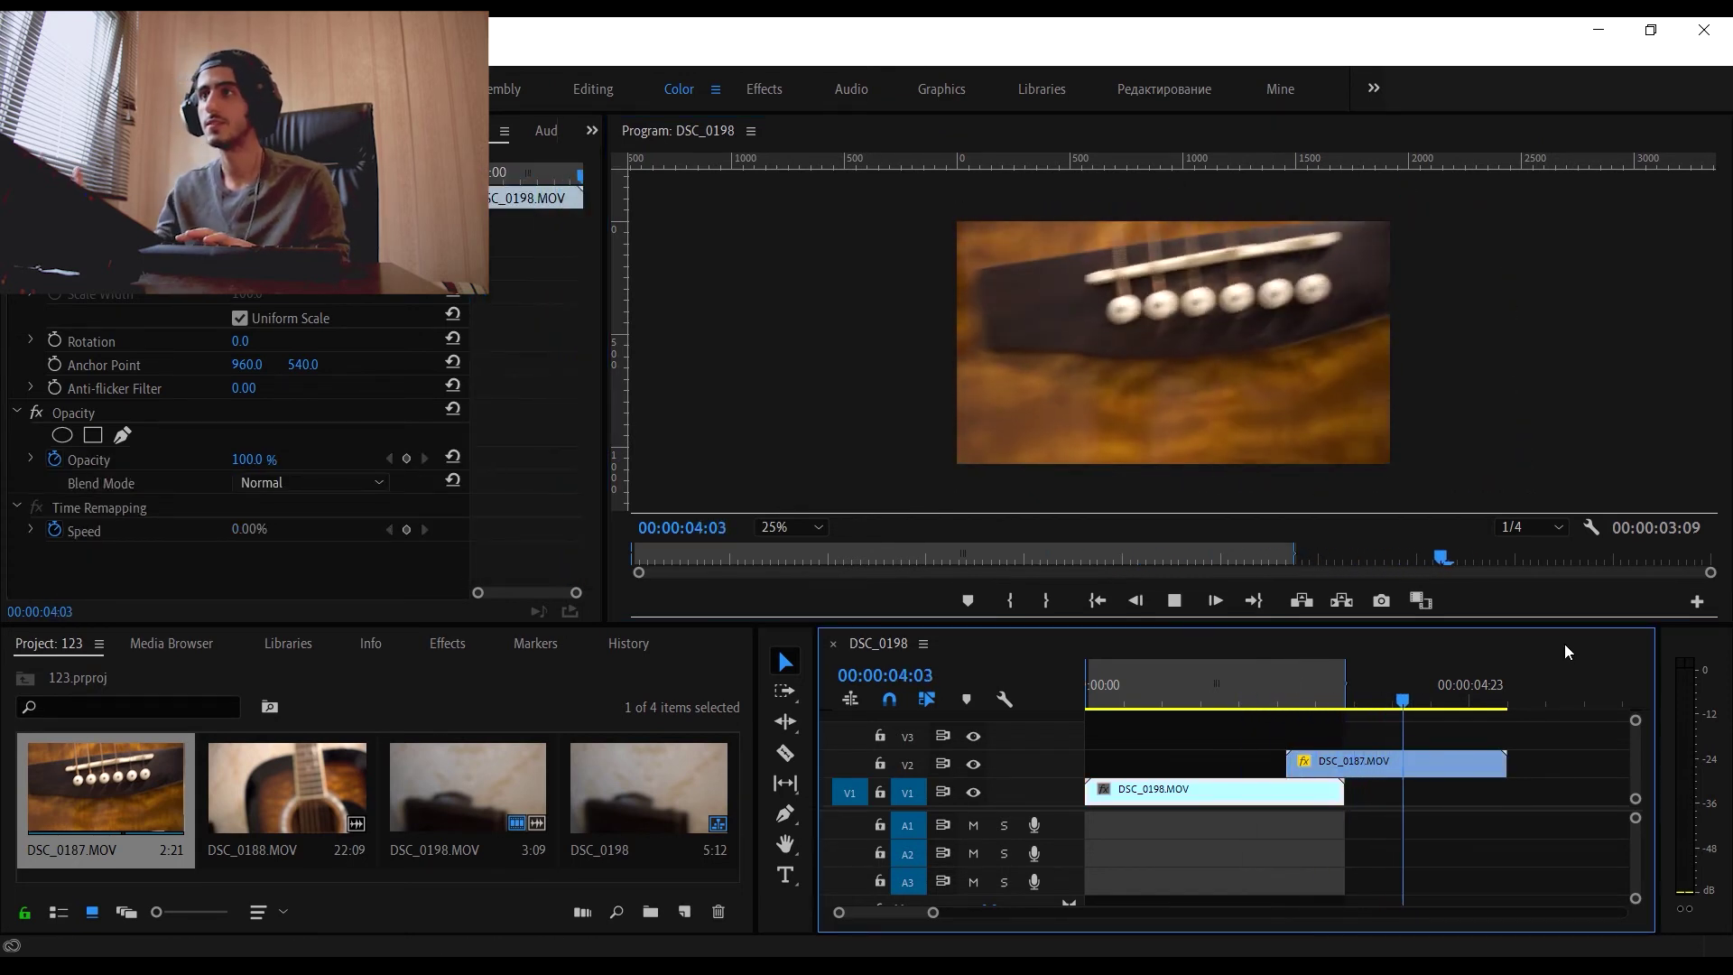
key("space")
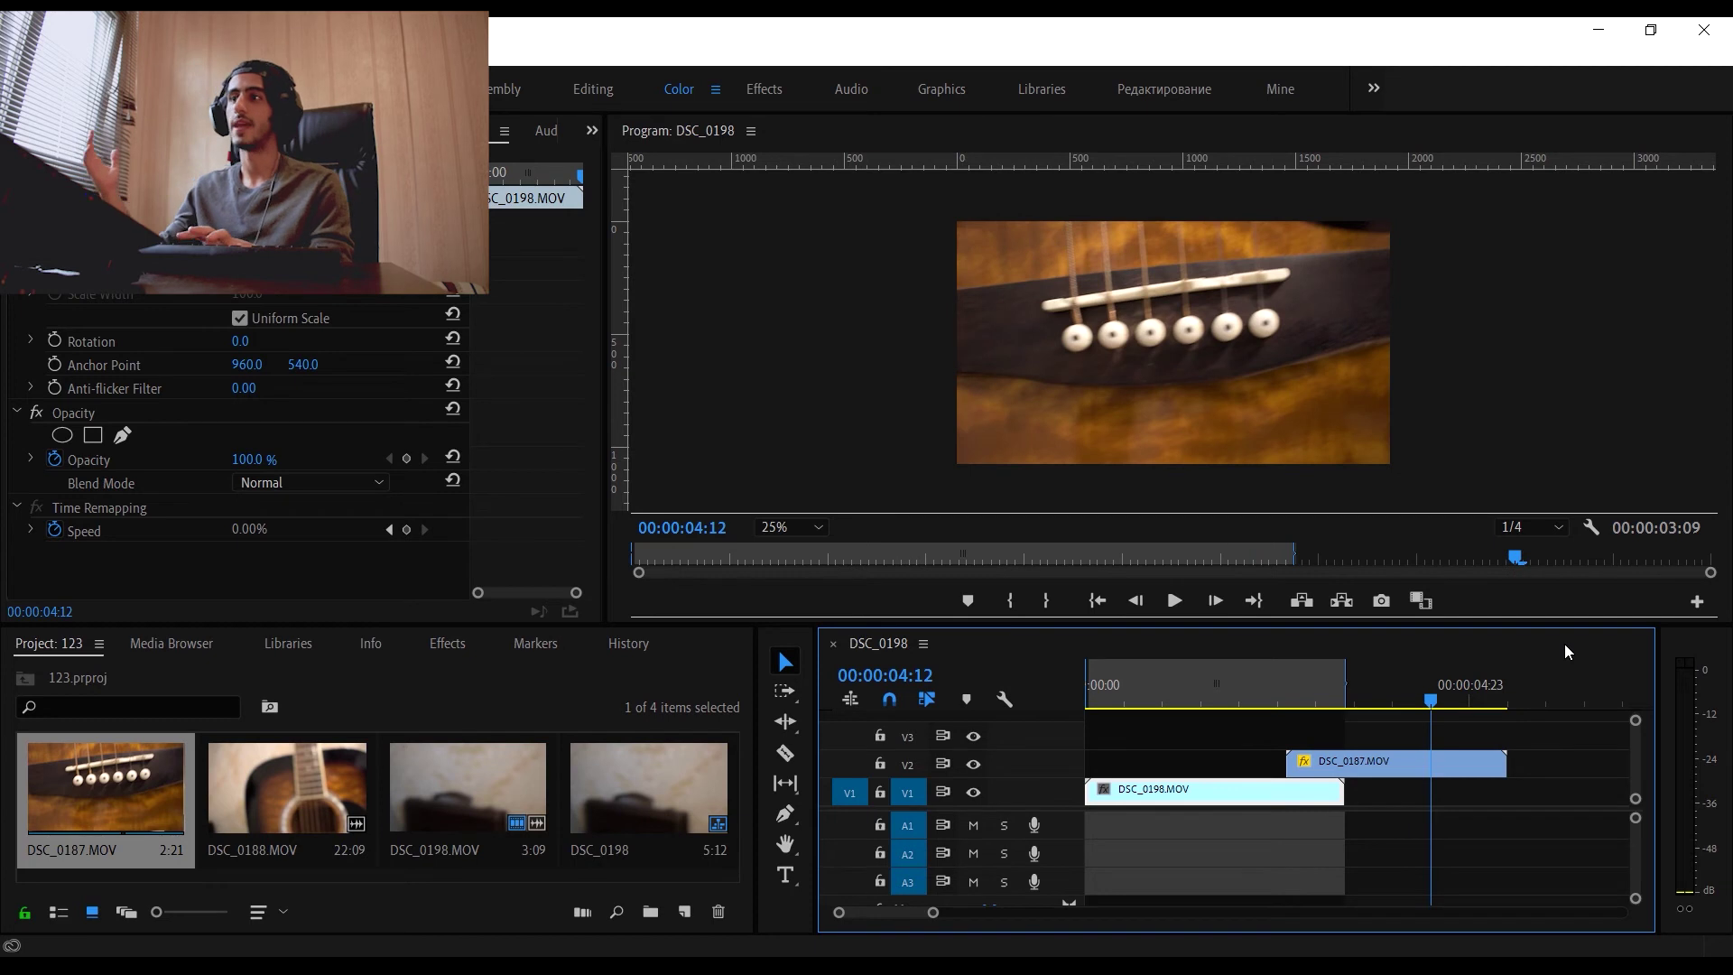
left_click(1285, 691)
mouse_move(1286, 688)
left_mouse_down()
mouse_move(1406, 670)
mouse_move(1319, 669)
mouse_move(1296, 702)
left_mouse_up()
left_click(1337, 762)
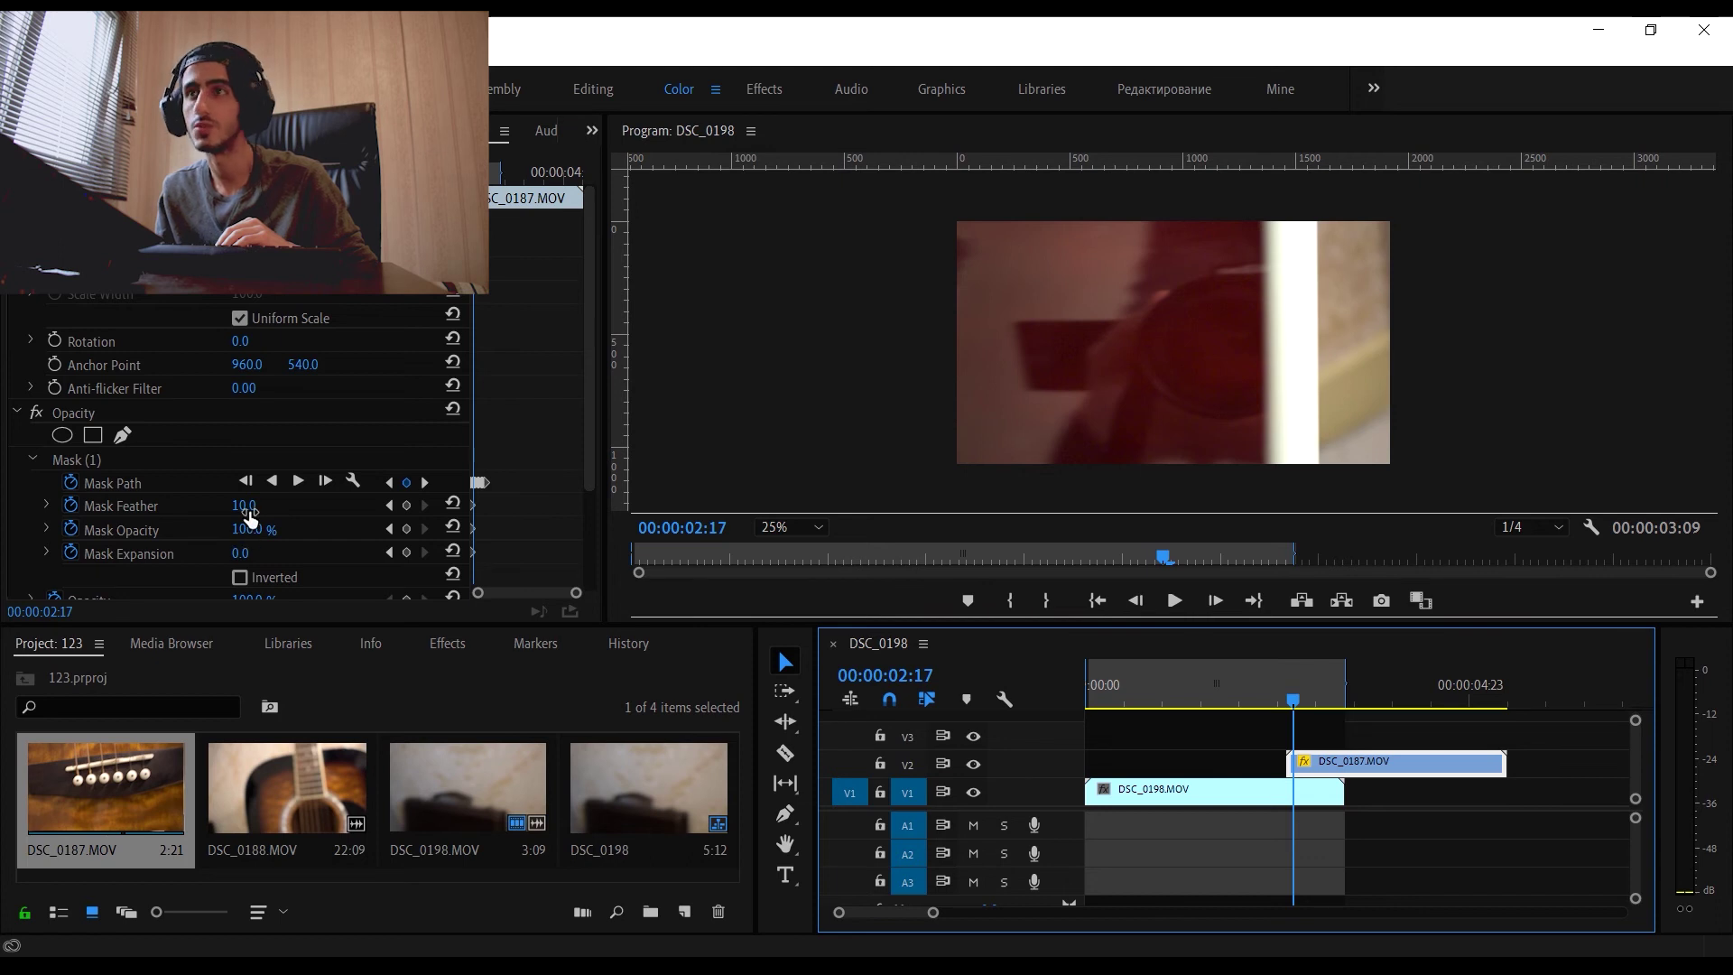
Raise DSC_0187's Mask Feather from 10 to 32, then replay the wipe from just before it.
left_click_drag(249, 517, 262, 518)
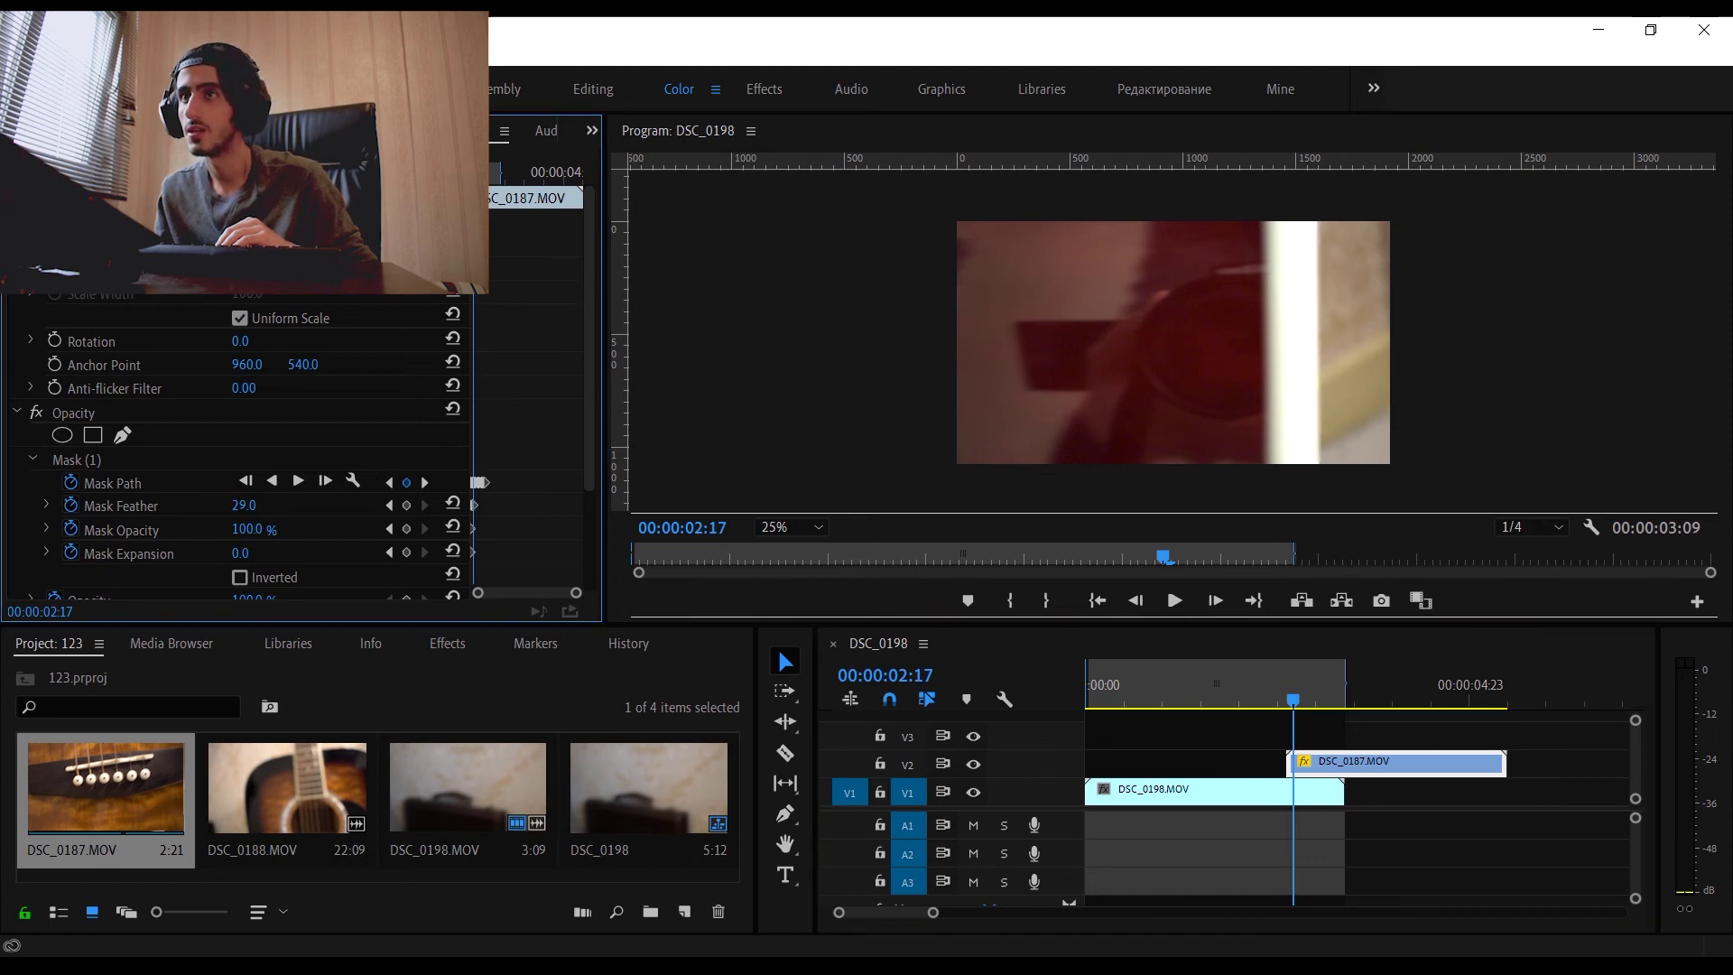
left_click_drag(244, 505, 247, 506)
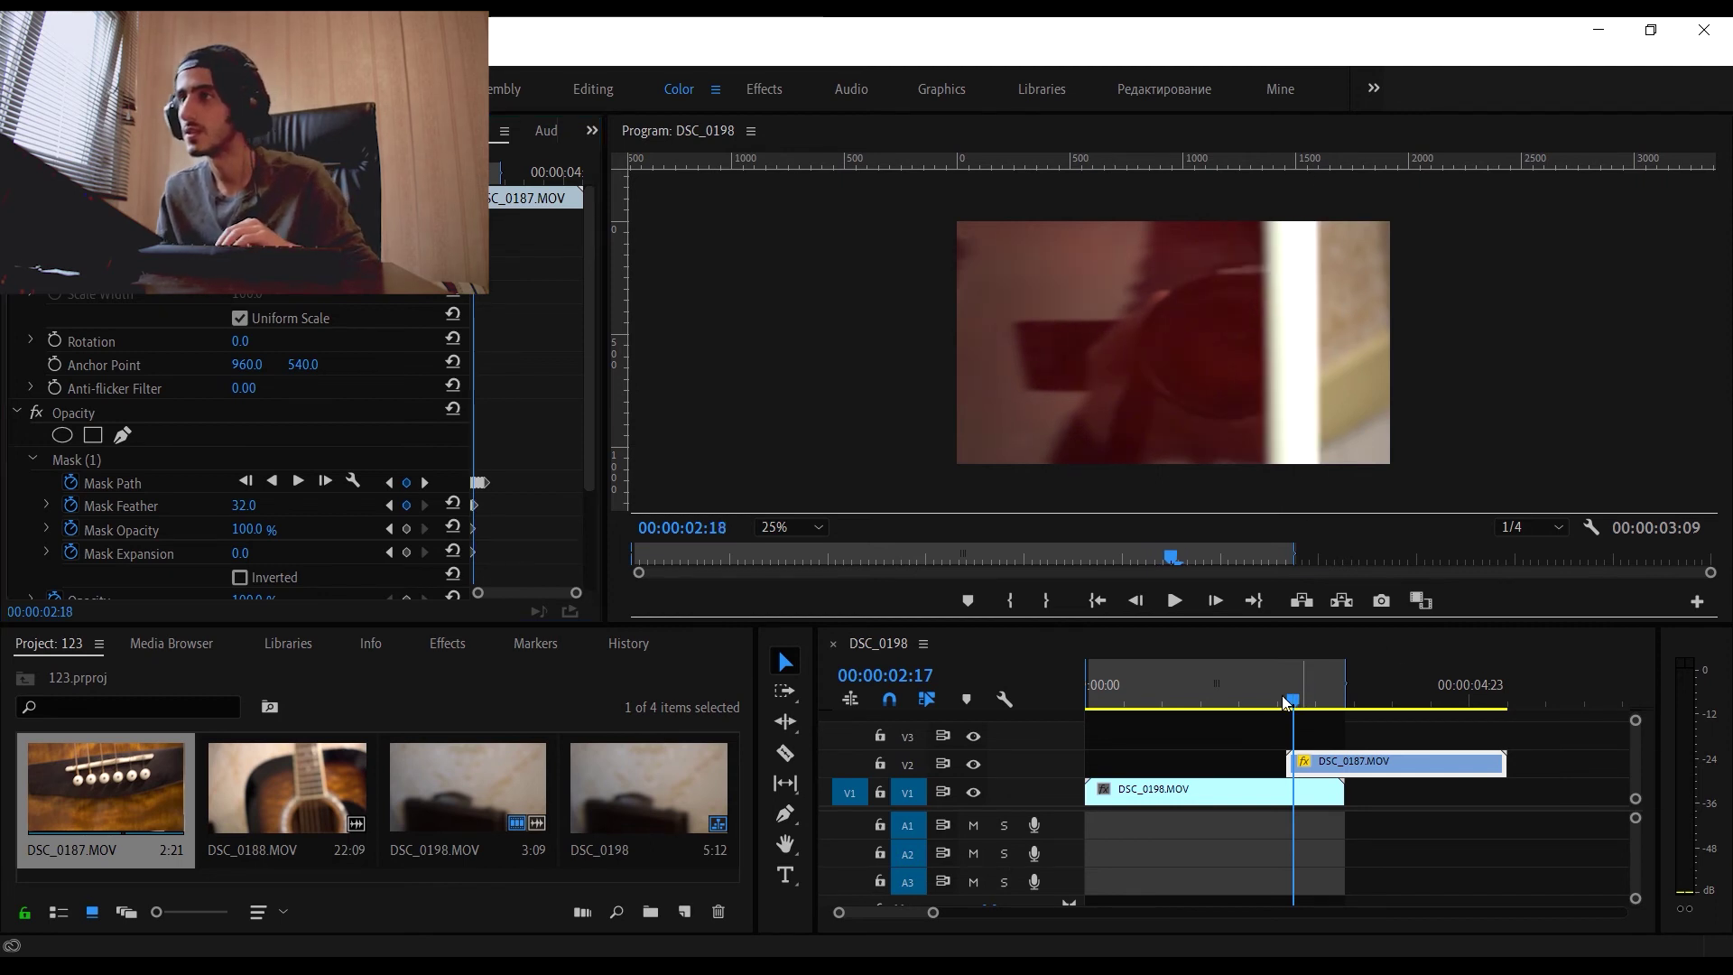
left_click(1257, 683)
key("space")
left_click(1304, 686)
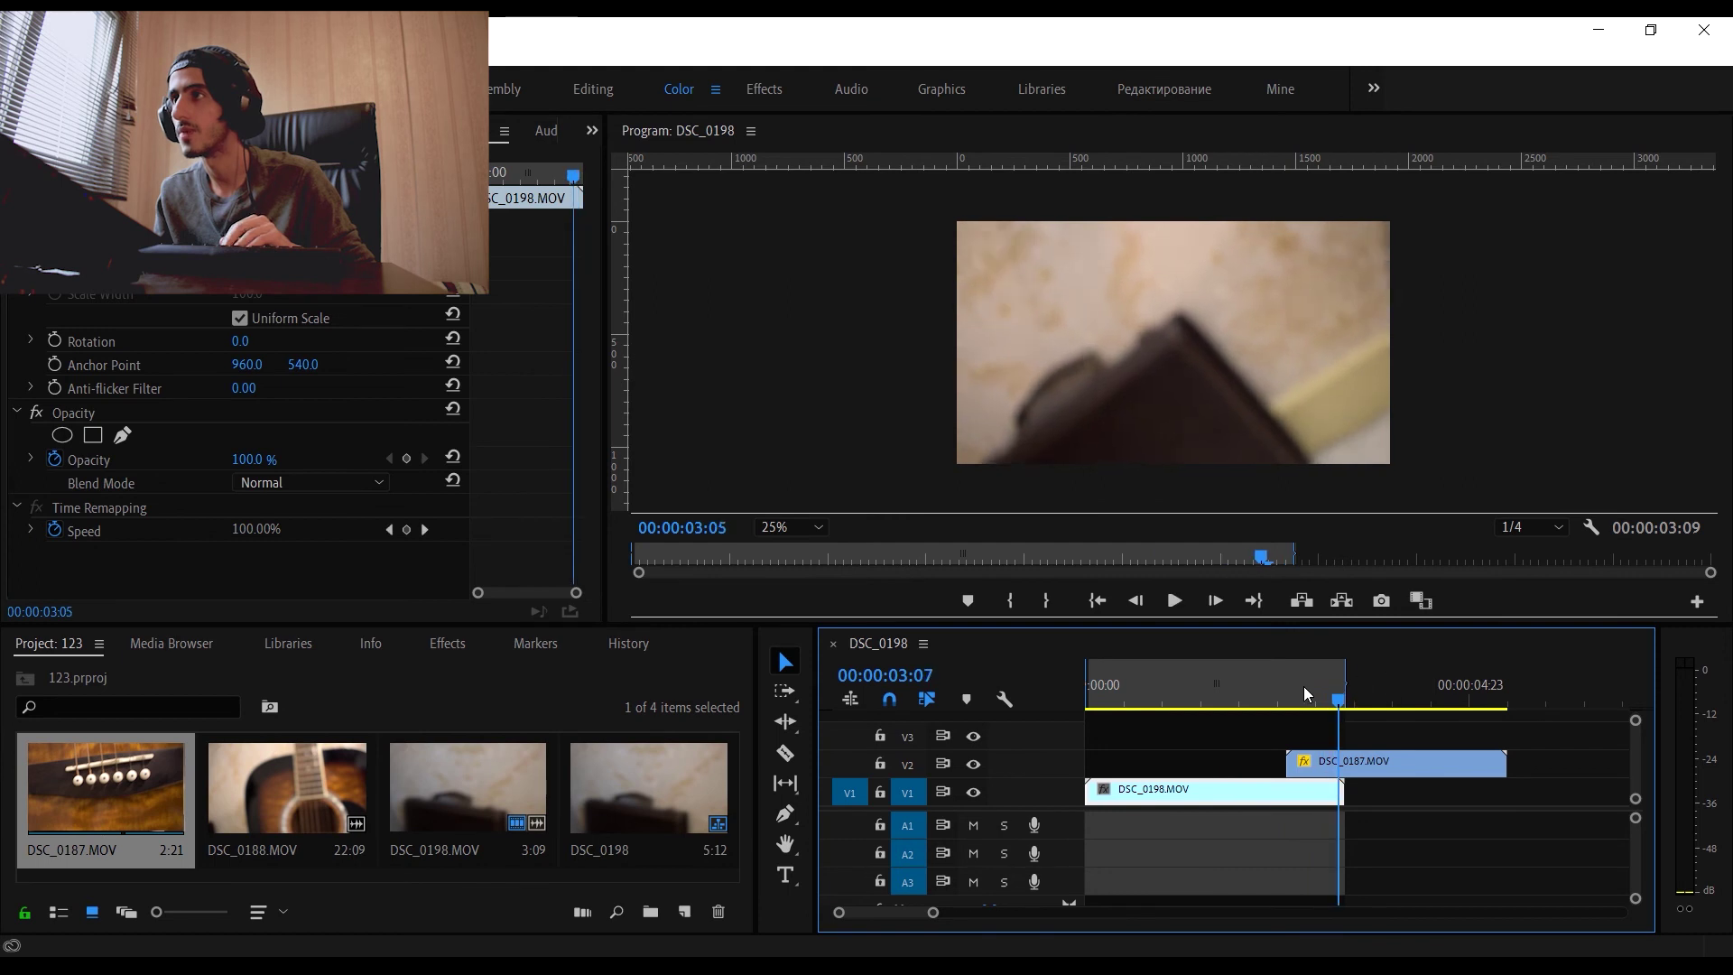
left_click(1251, 684)
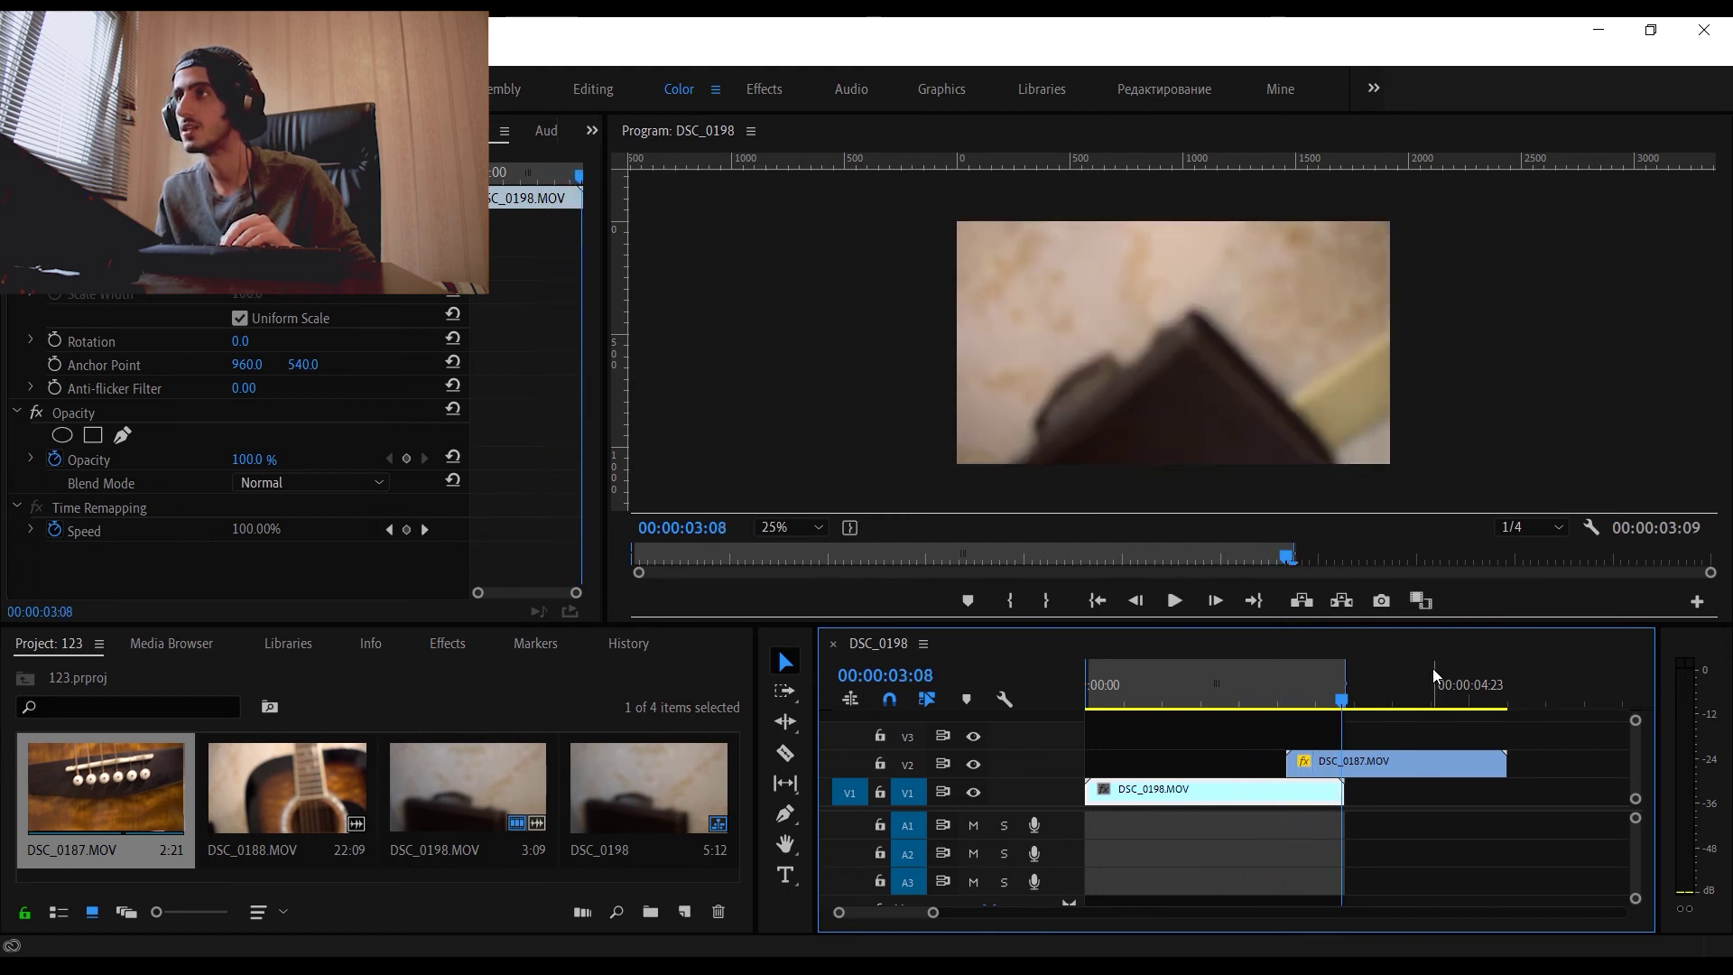
left_click(1216, 705)
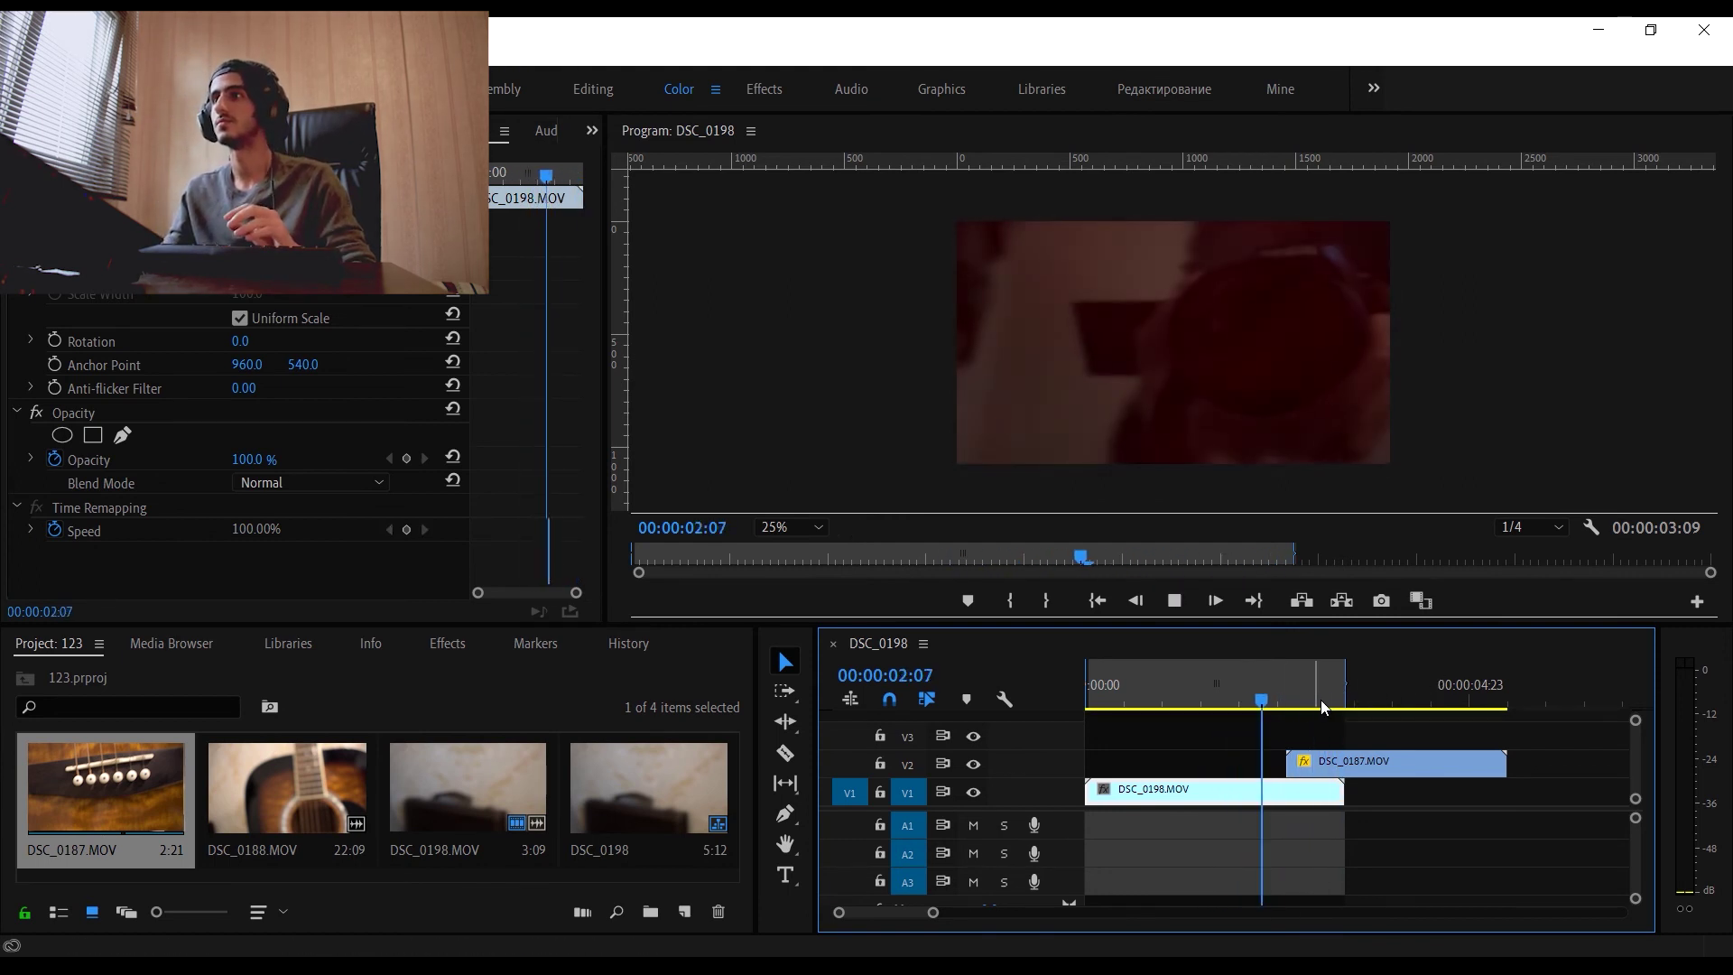